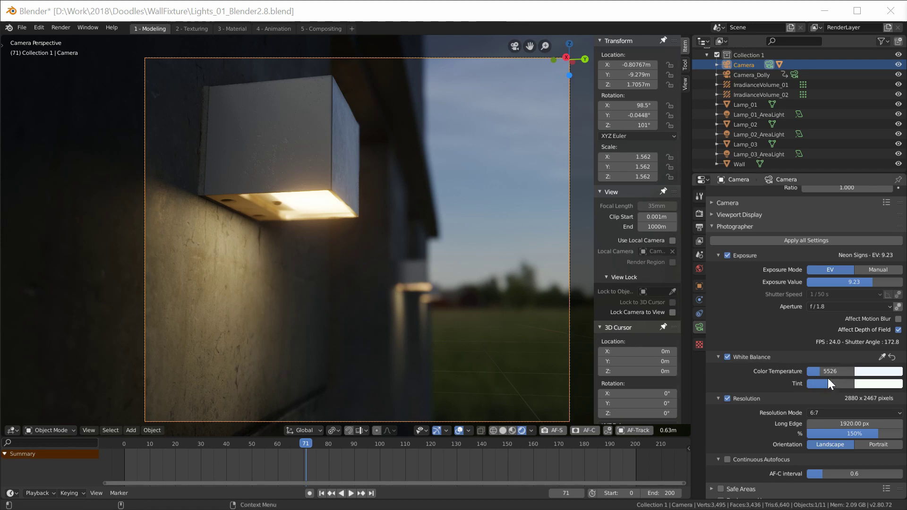
- Raise the camera colour temperature to 8350 and orbit out to view the wall's three lamps
left_click_drag(821, 373, 861, 373)
left_click_drag(850, 280, 872, 282)
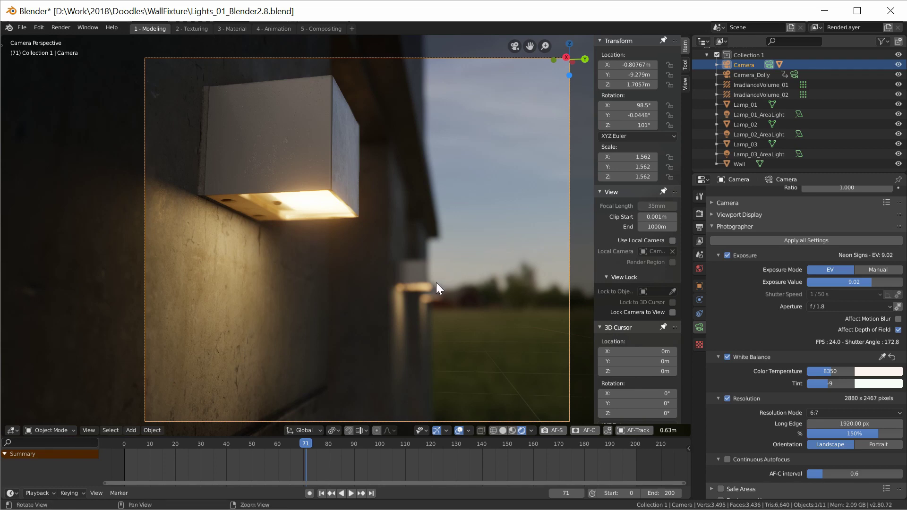
middle_click_drag(437, 284, 391, 249)
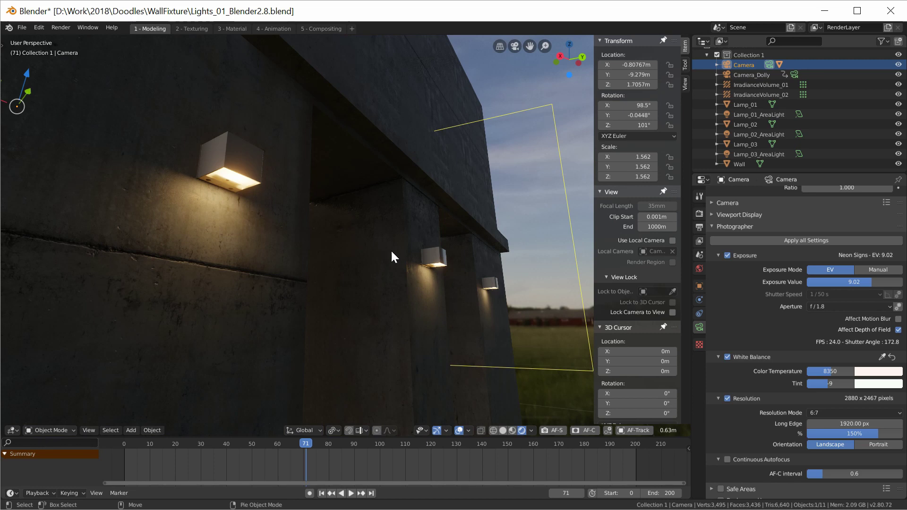
- Orbit around the wall, then return to the camera view at frame 0 (6706, 9.23 EV)
middle_click_drag(428, 270, 367, 273)
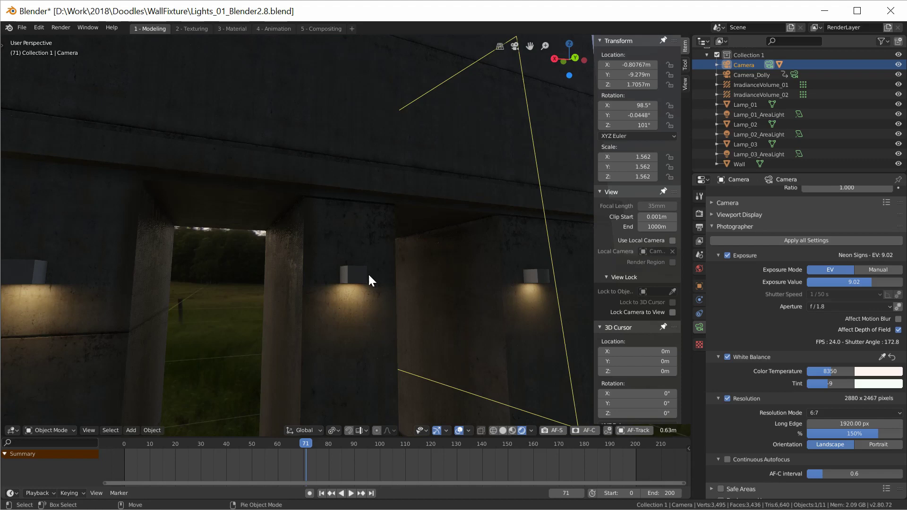
middle_click_drag(301, 305, 340, 208)
middle_click_drag(415, 208, 461, 183)
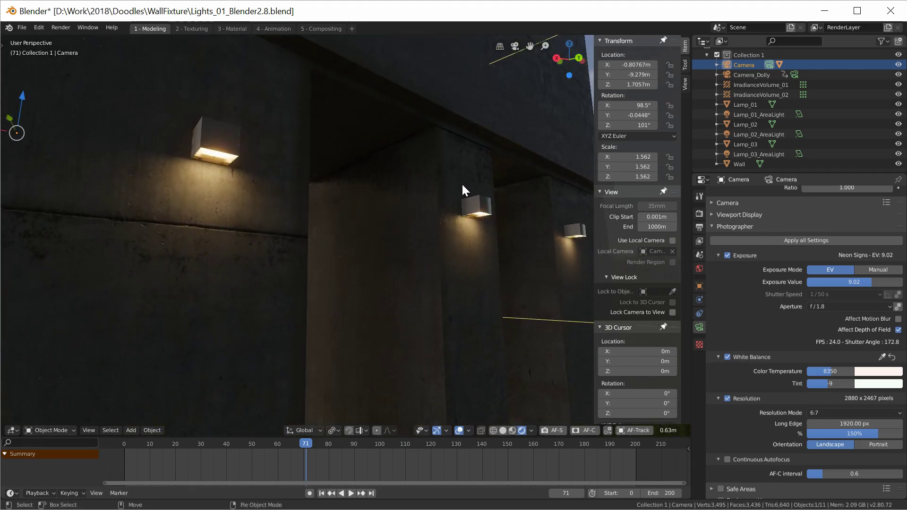
key("KP_0")
key("shift+Left")
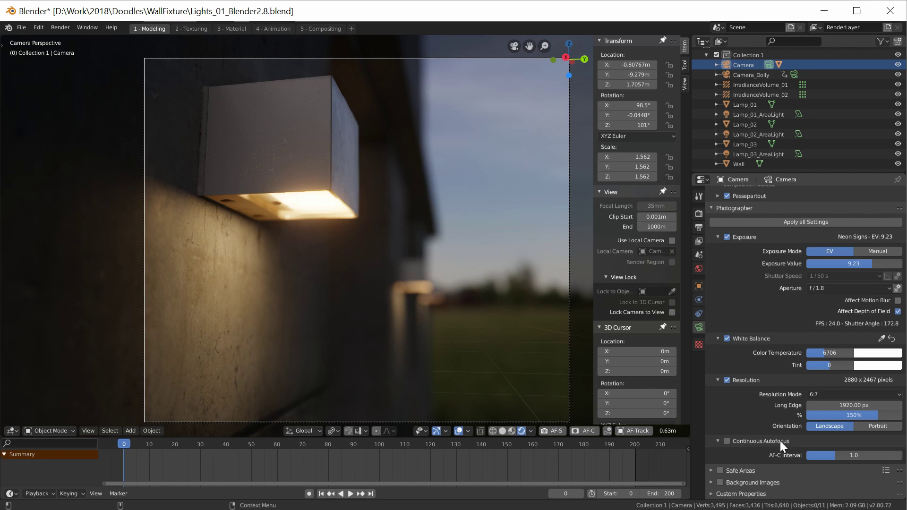
- Enable continuous autofocus (AF-C) and set its interval to 0.6
left_click(728, 442)
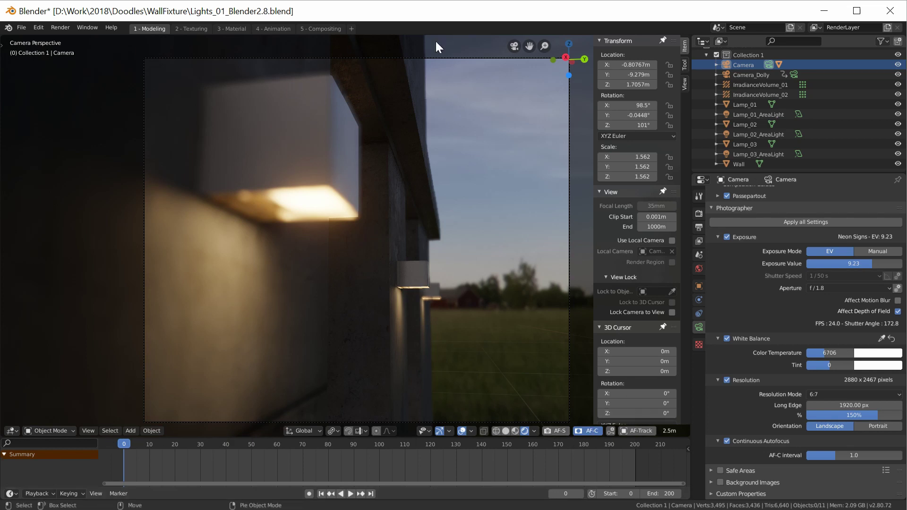
left_click(597, 431)
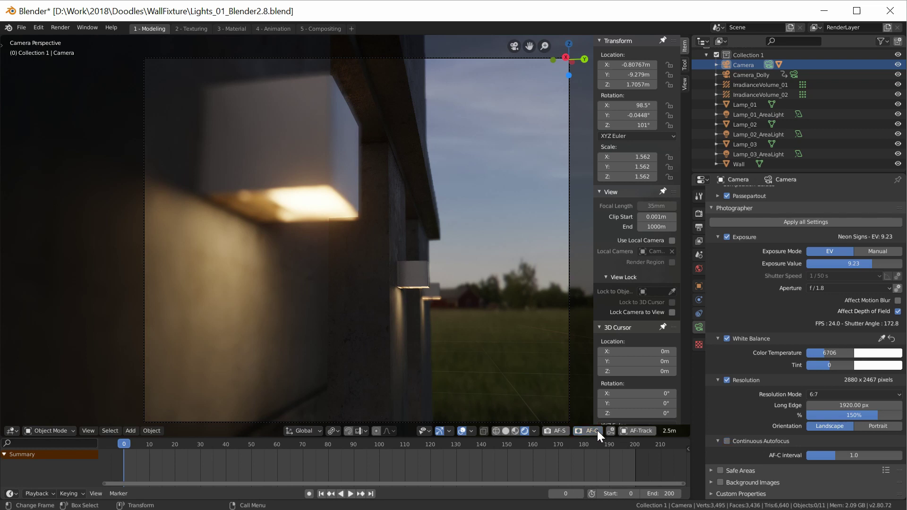
left_click(728, 441)
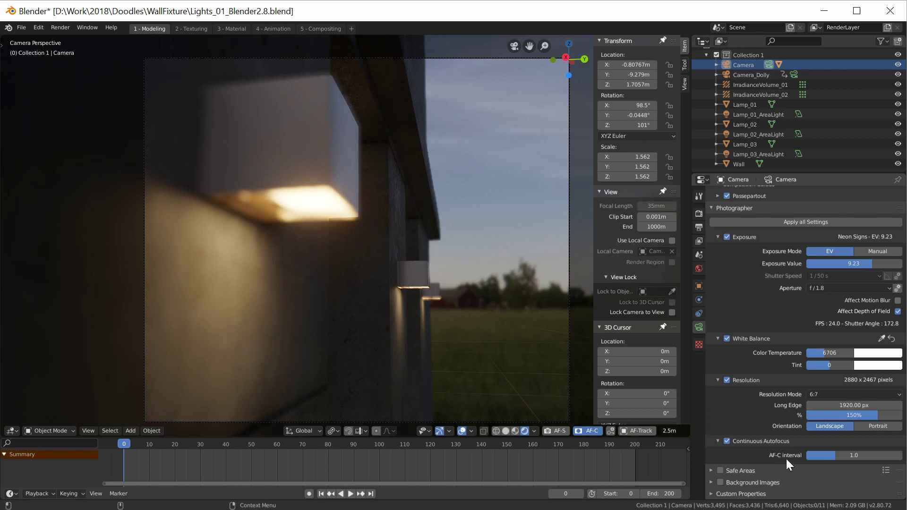
left_click(845, 454)
type("0.6")
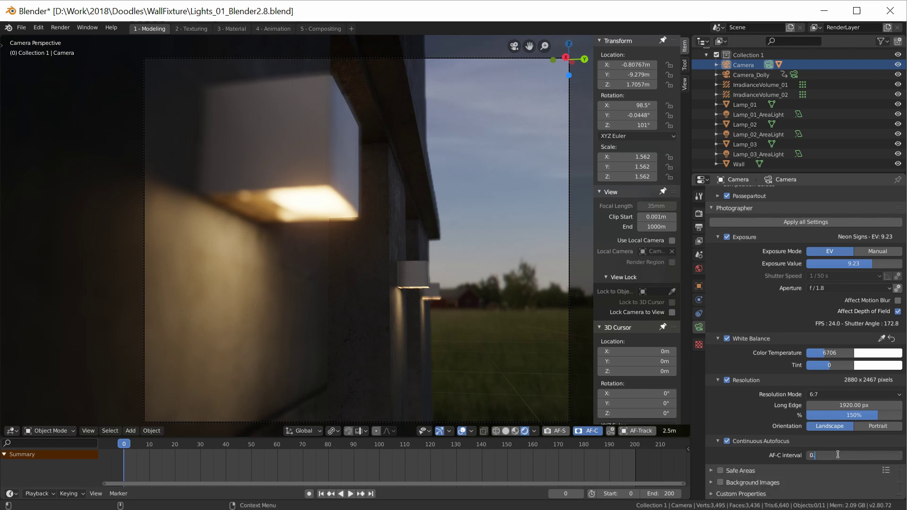
key("Return")
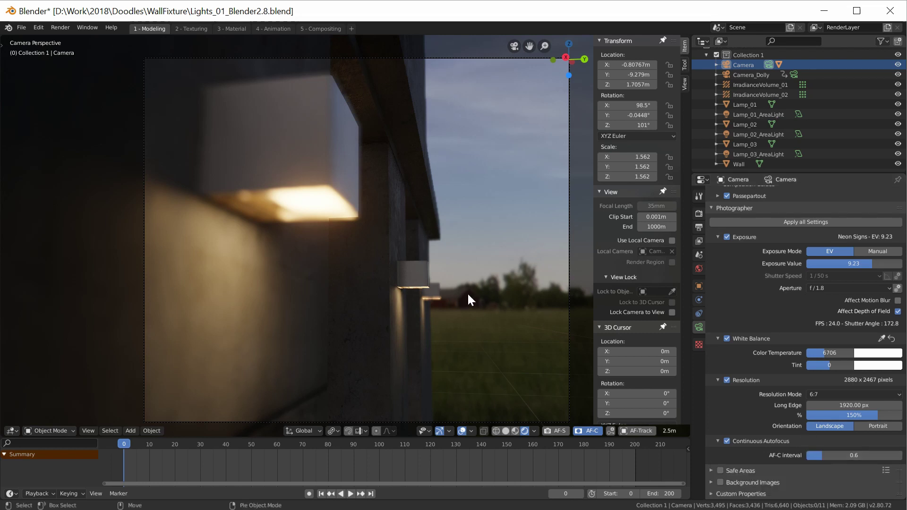
- Lock the camera to the view and reframe it close on the nearest lamp
left_click(671, 313)
middle_click_drag(343, 237, 361, 254, "shift")
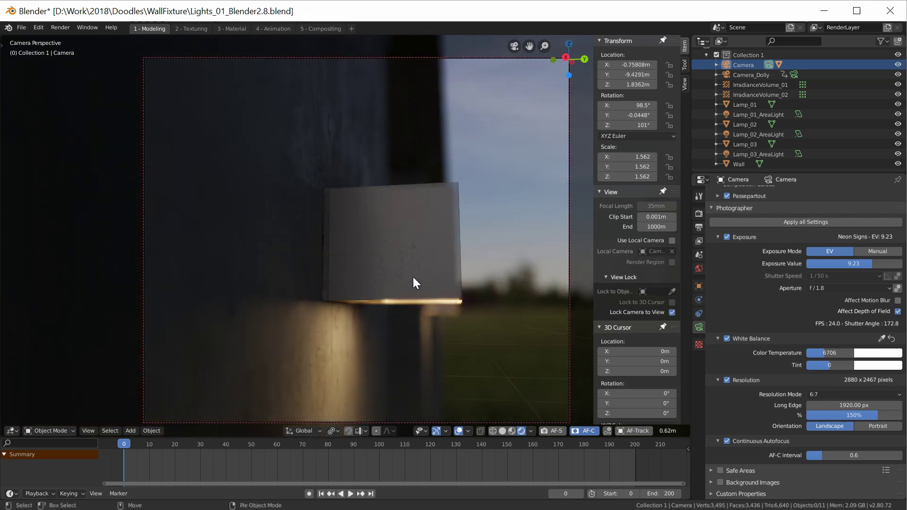
middle_click_drag(415, 283, 377, 279, "shift")
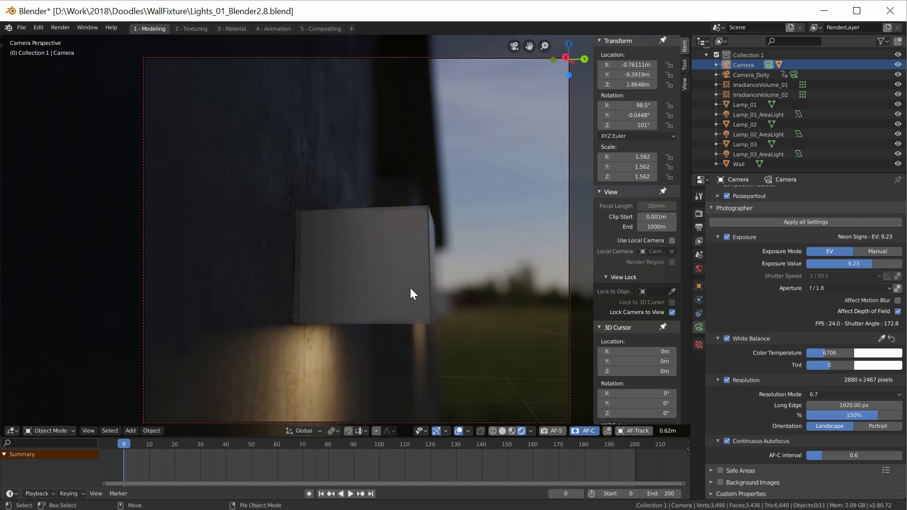
key("ctrl+z")
key("ctrl+z")
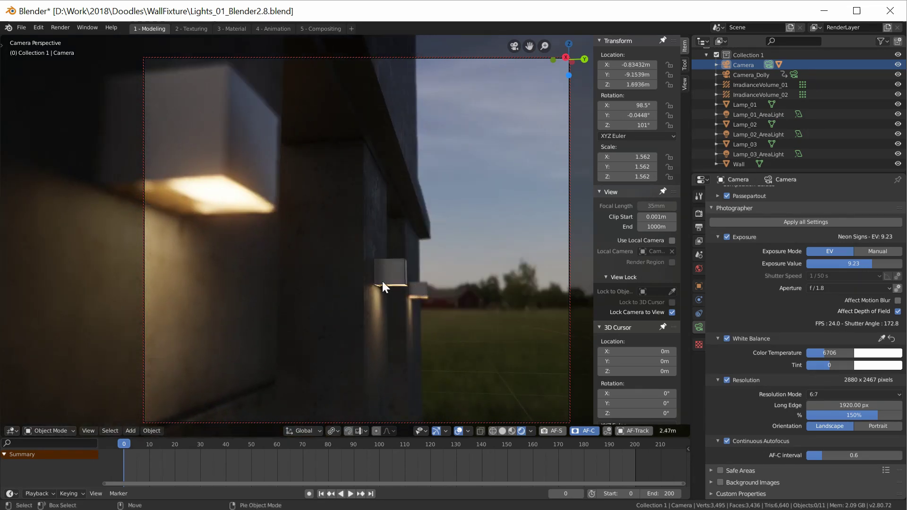
middle_click_drag(399, 275, 574, 359, "shift")
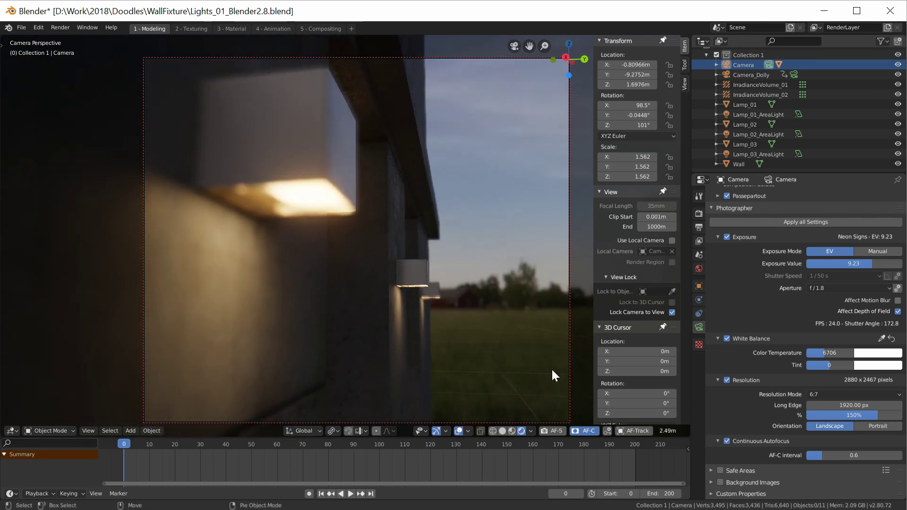
middle_click_drag(447, 266, 475, 310, "shift")
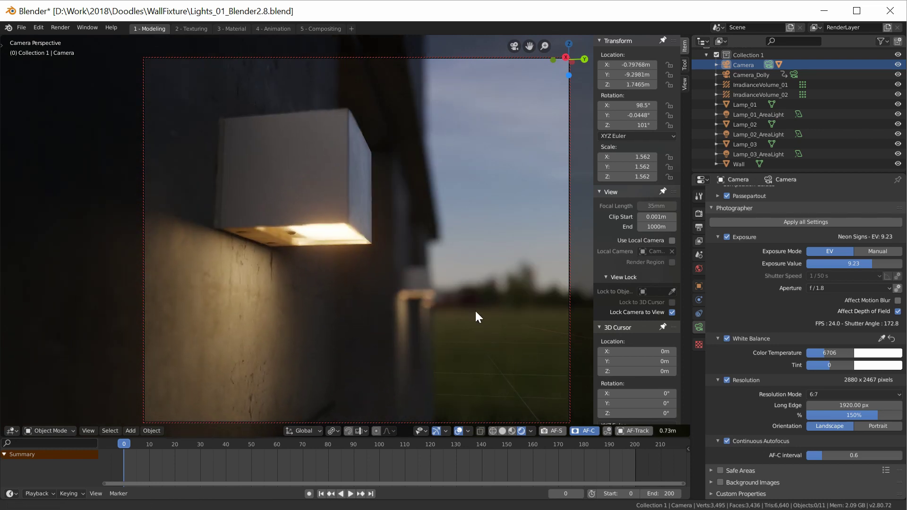
- Keyframe autofocus at frame 0, turn off AF-C and AF-S focus on the near lamp (0.6 m)
left_click(606, 432)
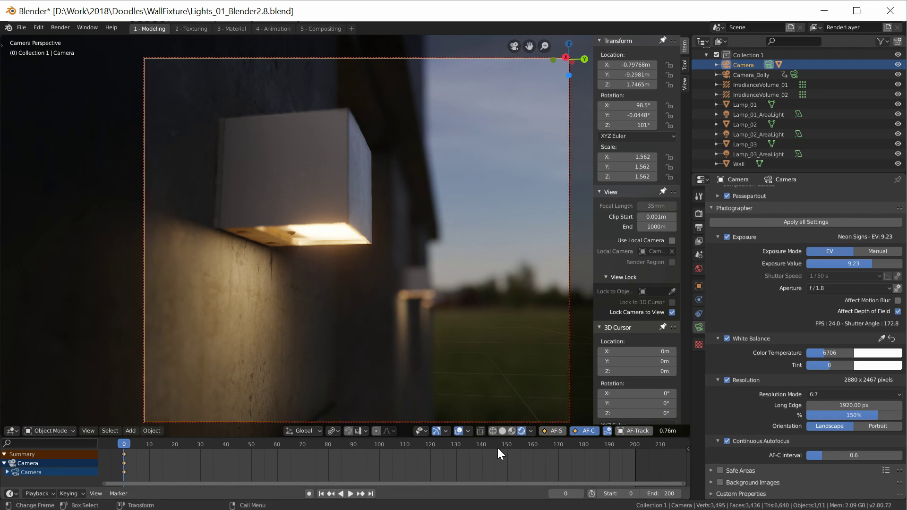
left_click(581, 433)
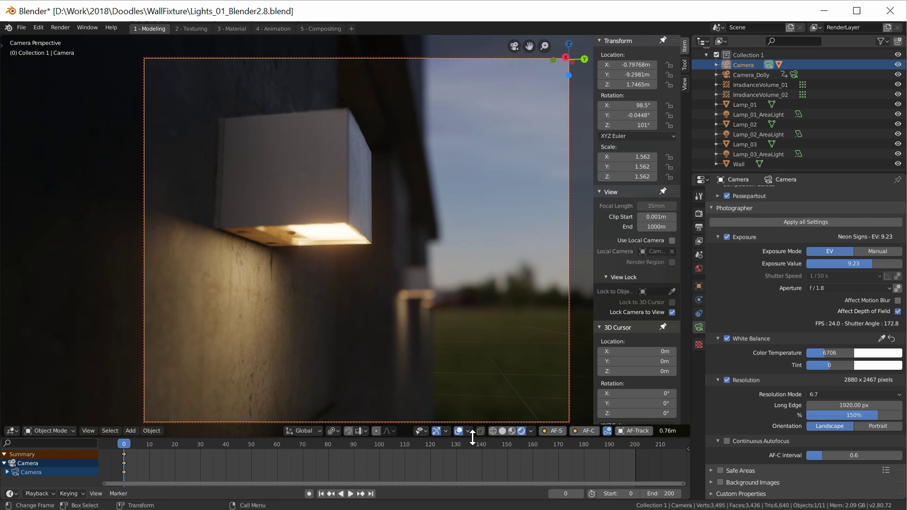
left_click(550, 430)
left_click(339, 187)
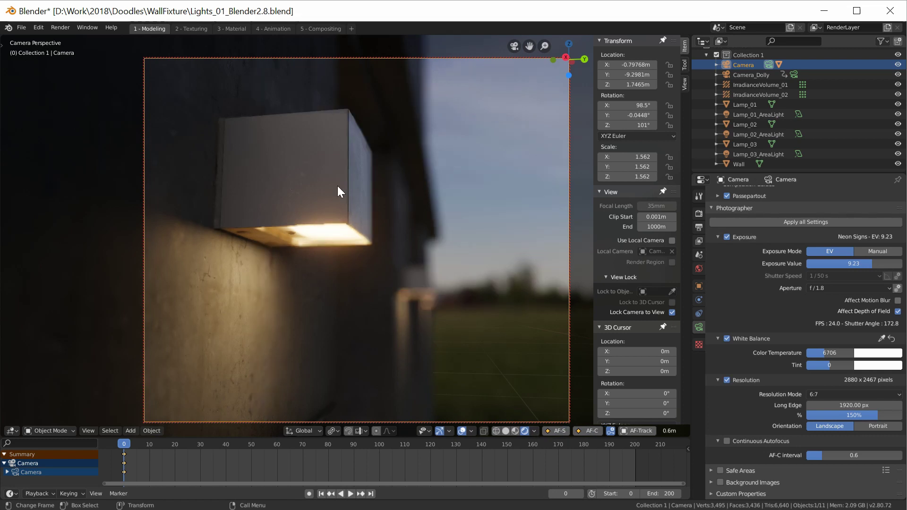
- At frame 200, AF-S focus on the far wall (about 2.78 m) and play back the focus pull
key("space")
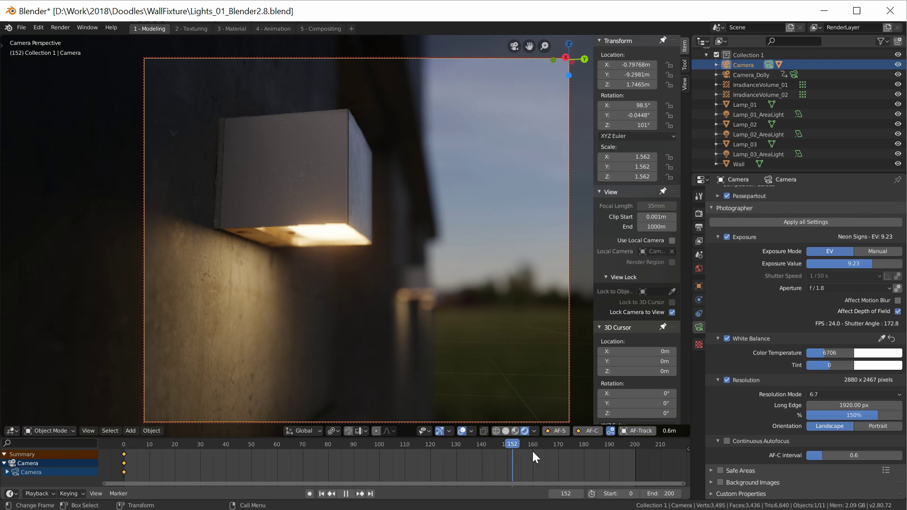
key("space")
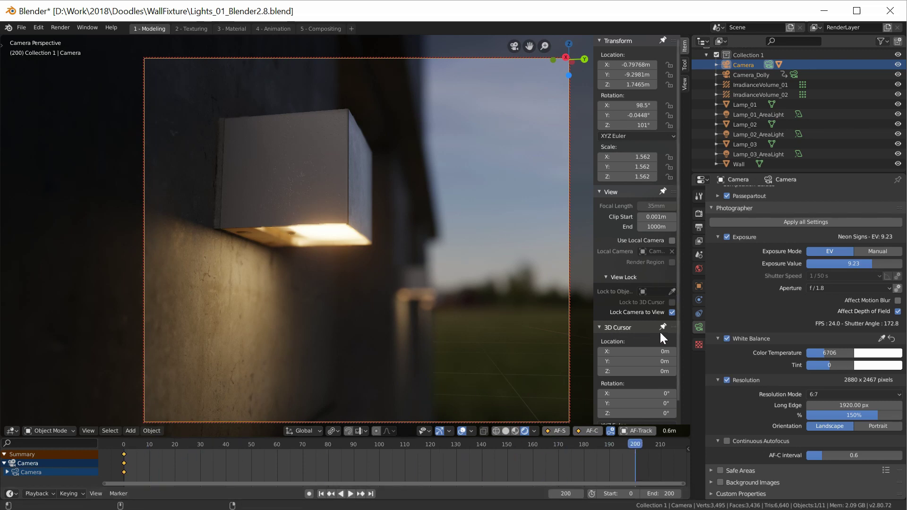
left_click(559, 431)
left_click(418, 278)
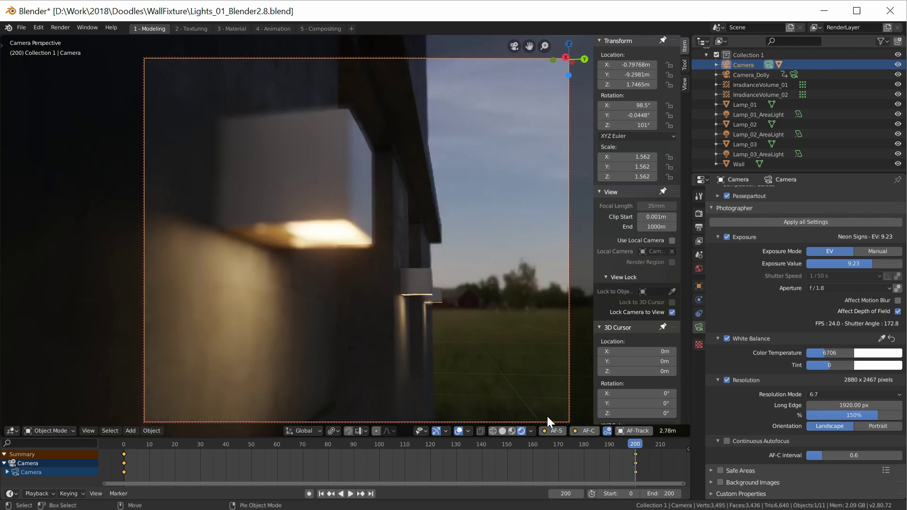
key("space")
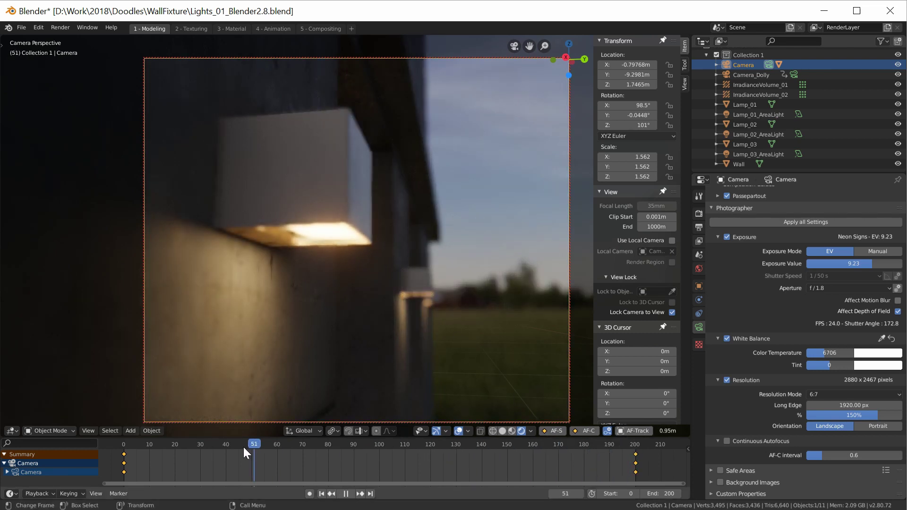
left_click_drag(243, 446, 616, 452)
key("space")
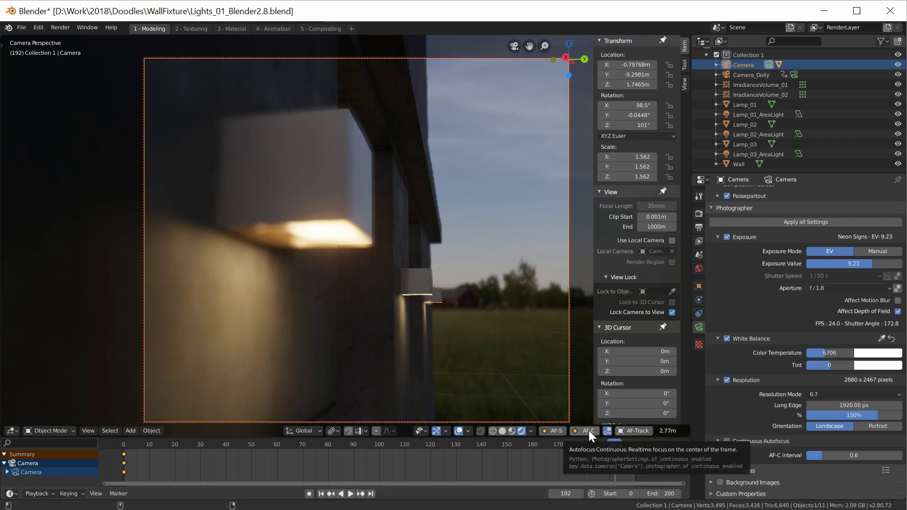
- Make Camera_Dolly the active camera and return to the start of the animation
left_click(724, 77)
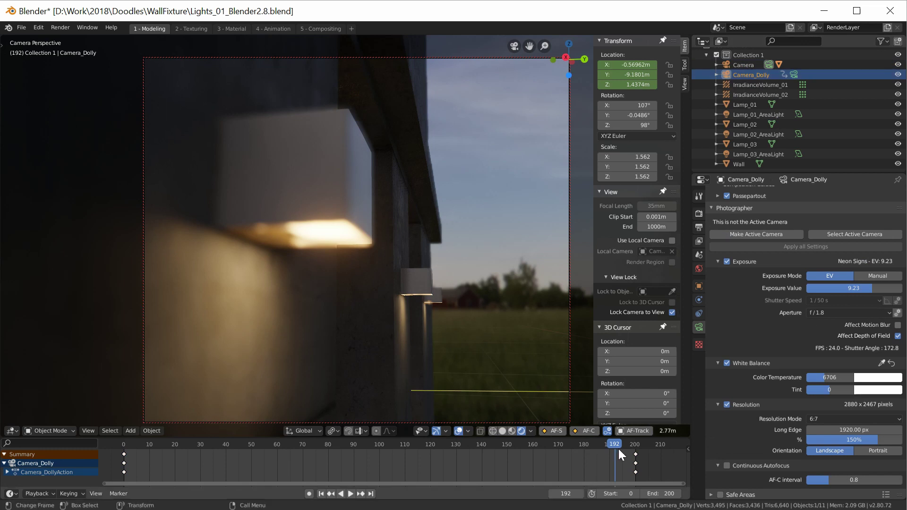
left_click_drag(618, 448, 244, 446)
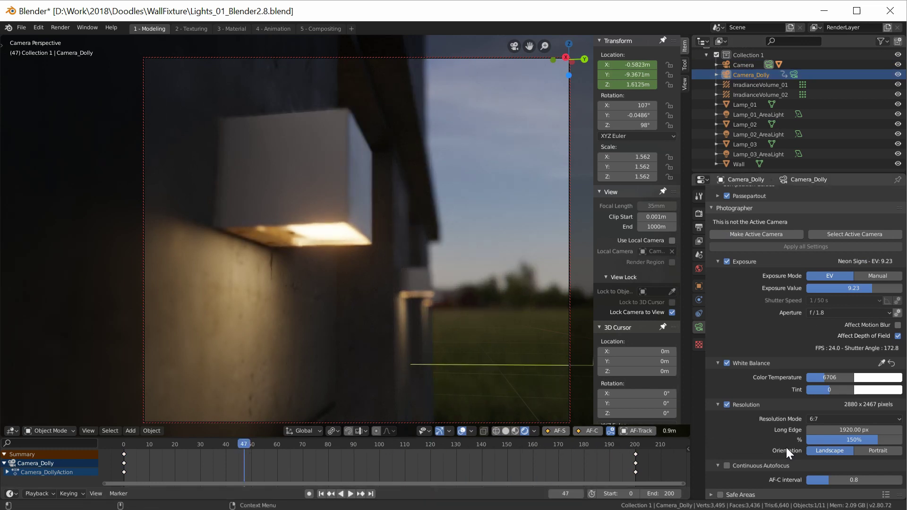
left_click(778, 233)
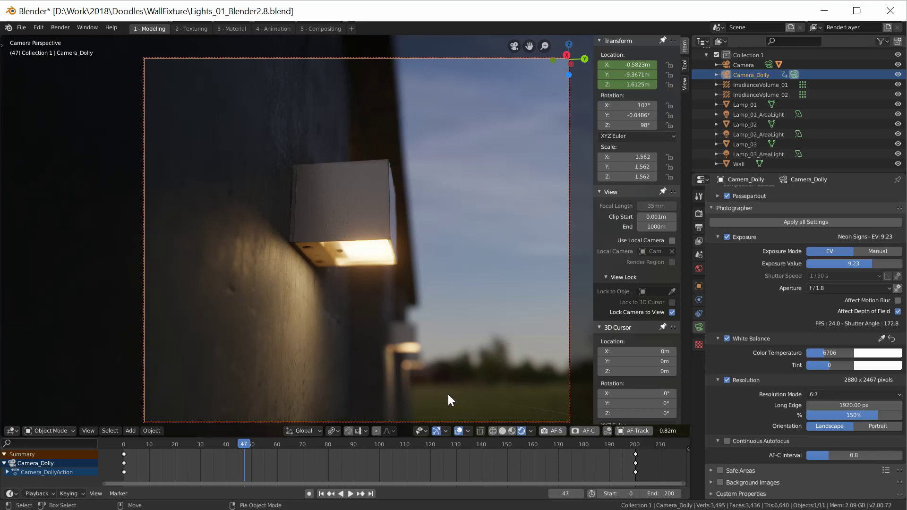
left_click_drag(191, 444, 125, 463)
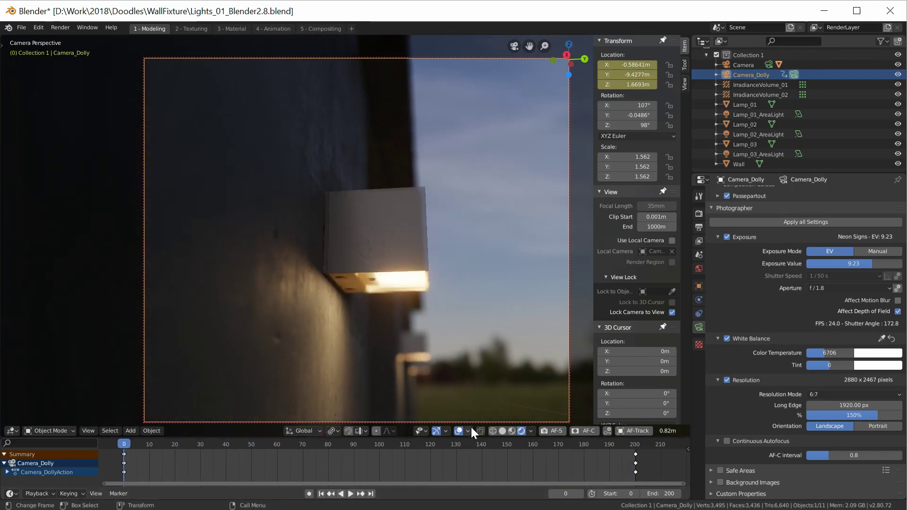
- Turn on autofocus keyframing and AF-C with an interval of 2.5
left_click(607, 432)
left_click(583, 434)
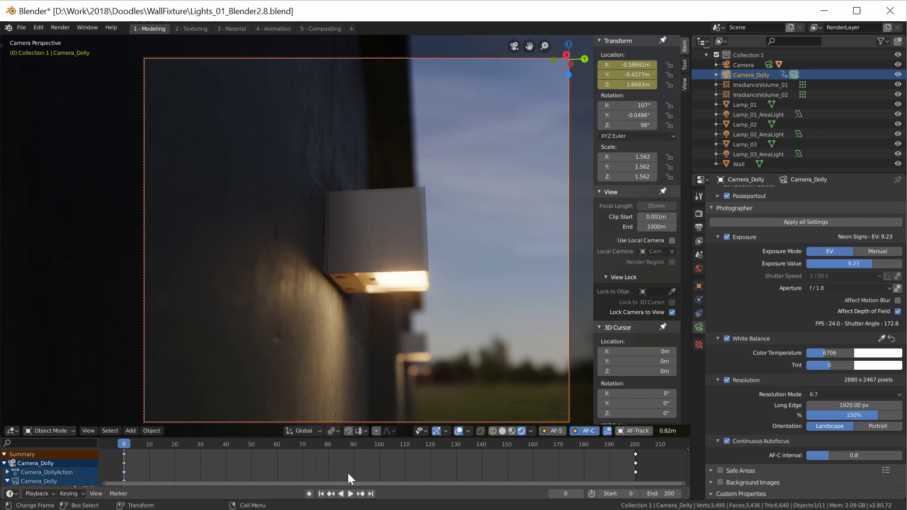
left_click(844, 455)
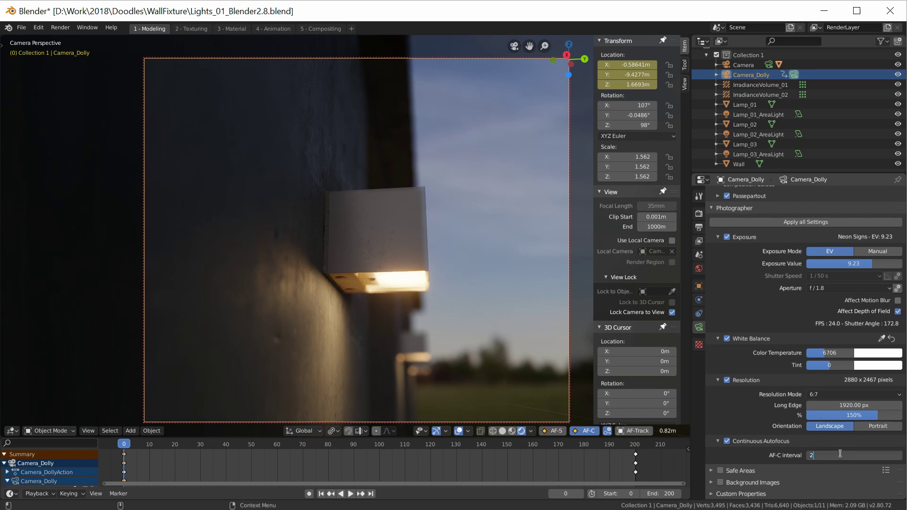
key("Return")
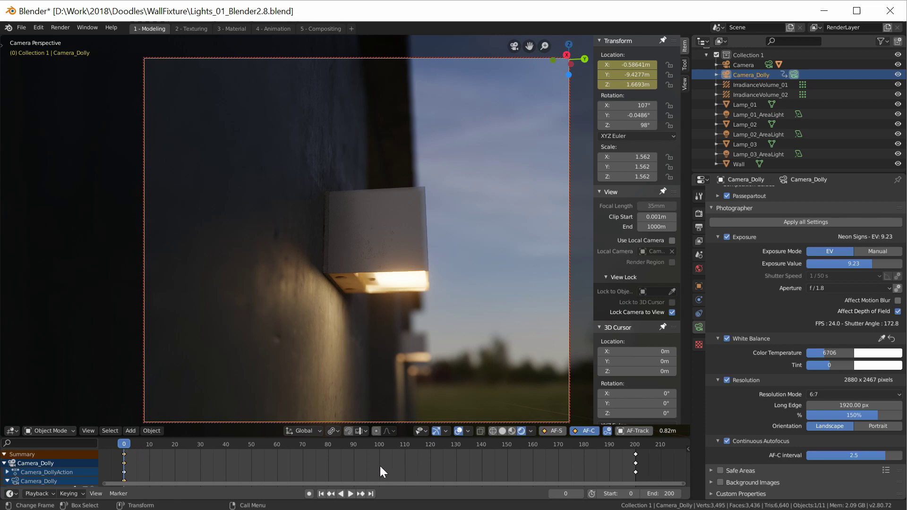
- Play the animation so AF-C records Camera_Dolly's focus keys, then scrub around frames 150–186 to check them
left_click(350, 493)
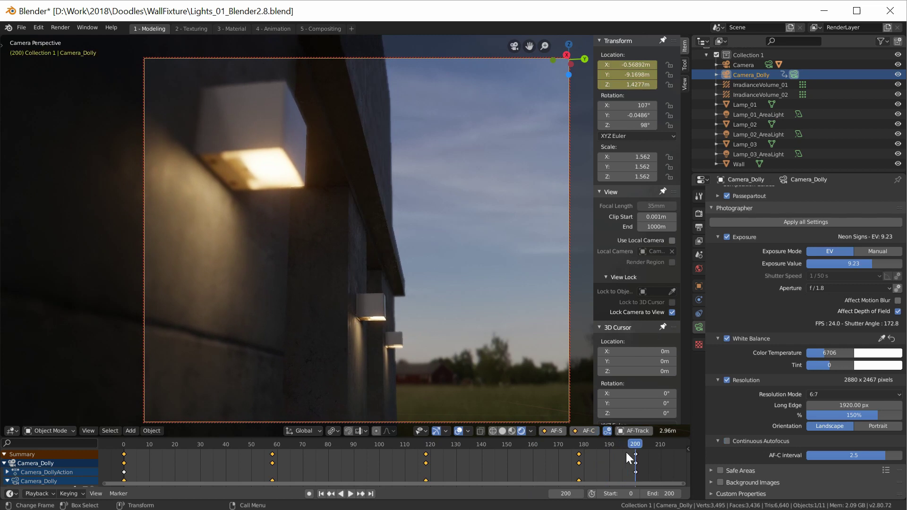
mouse_move(636, 447)
left_mouse_down()
mouse_move(133, 447)
mouse_move(620, 452)
left_mouse_up()
- Clear Camera_Dolly's focus-distance keyframes and make Camera the active camera
scroll(781, 305, "up", 10)
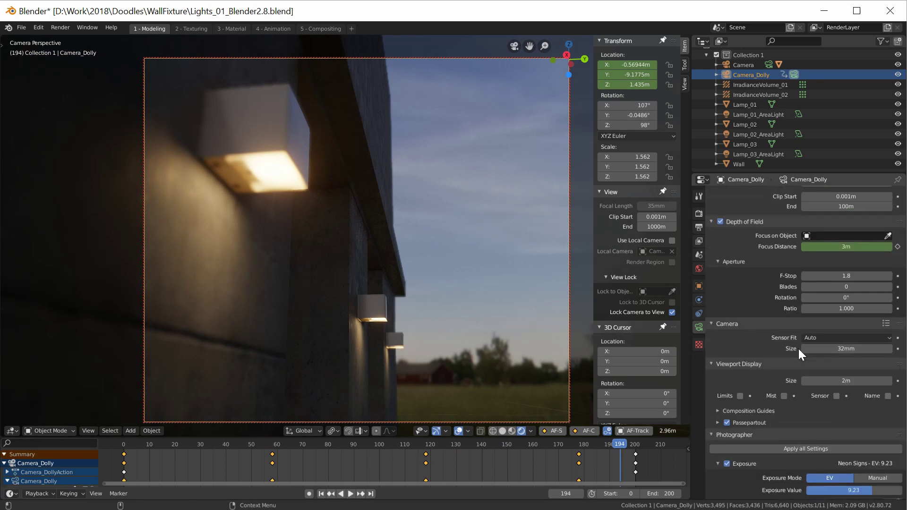
right_click(822, 247)
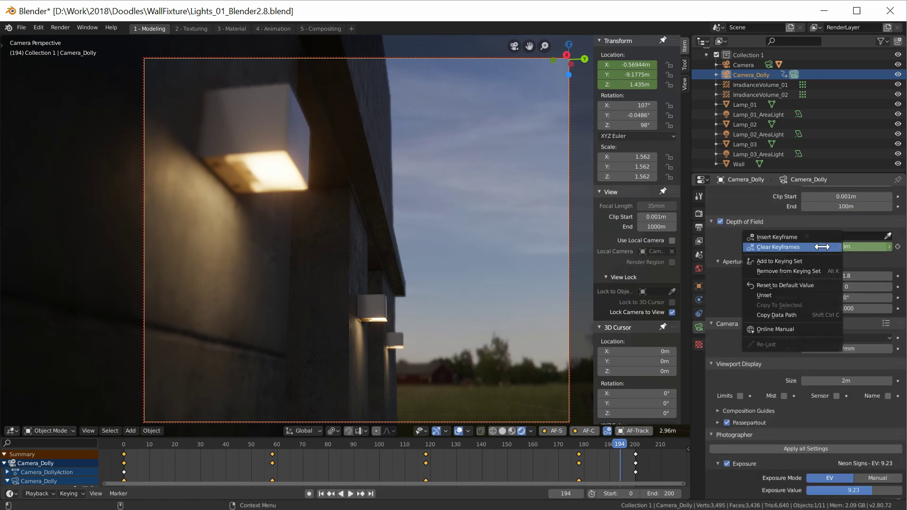
left_click(776, 247)
left_click(721, 65)
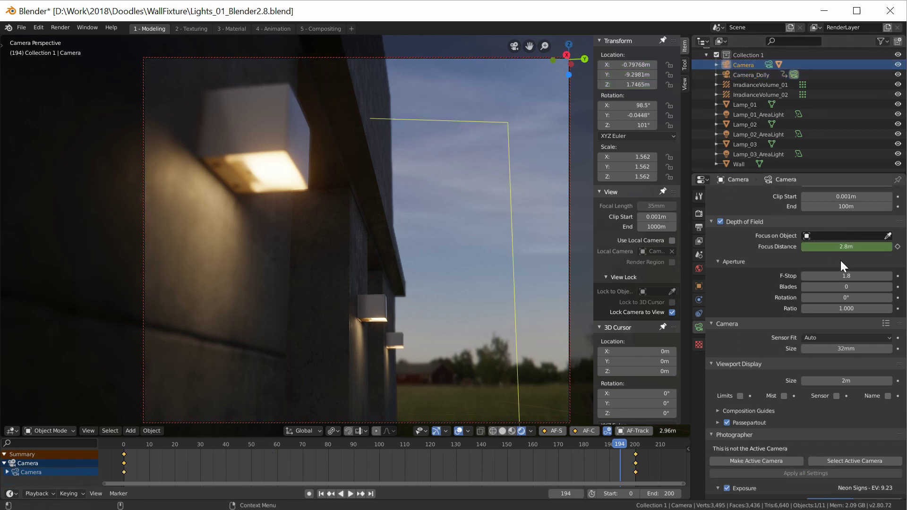
left_click(756, 460)
right_click(812, 246)
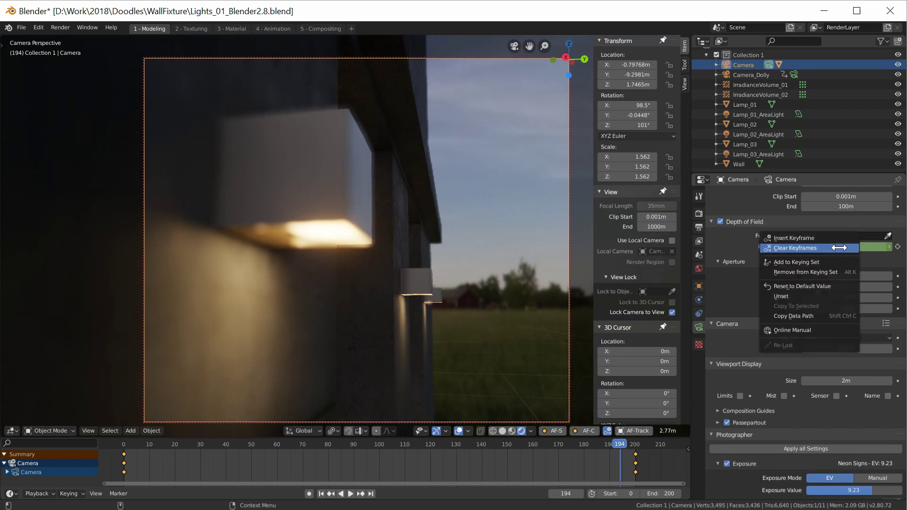
- Clear Camera's focus-distance keyframes and enable AF-C on it at frame 0
left_click(790, 247)
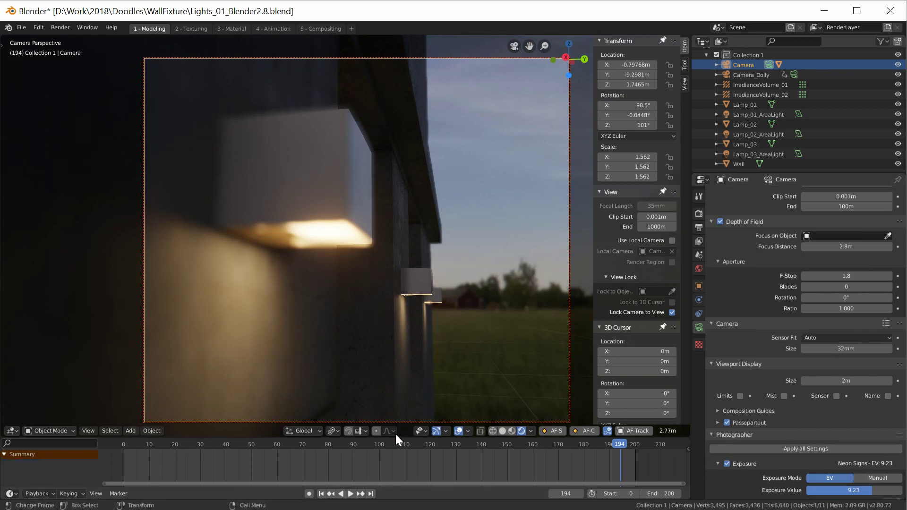
left_click_drag(227, 448, 123, 459)
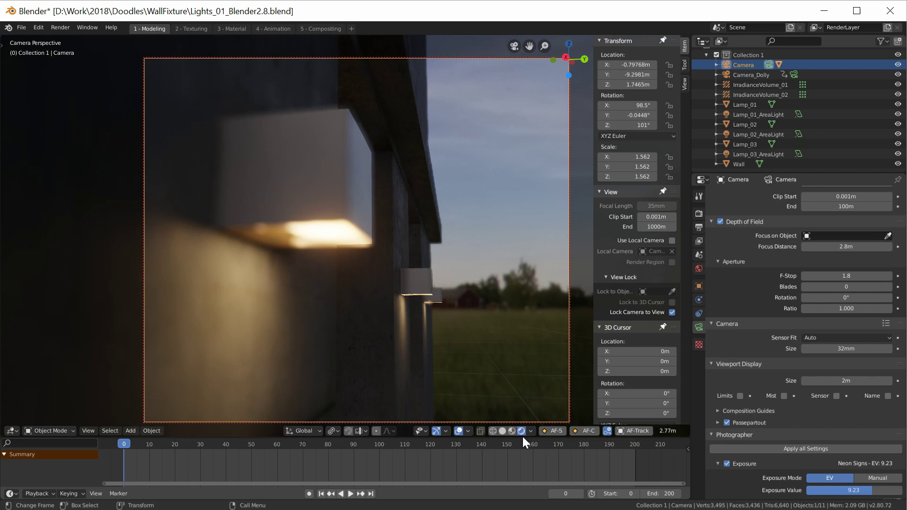
left_click(584, 430)
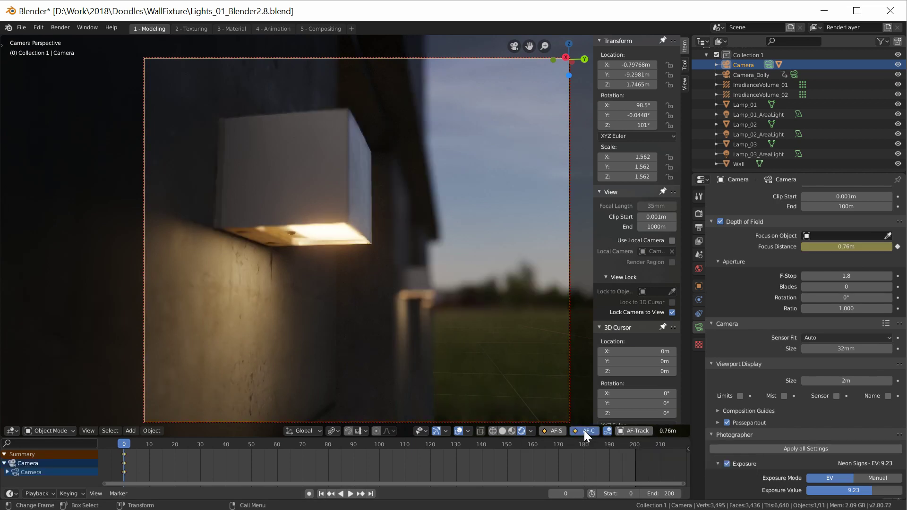
- Play the animation to record Camera's autofocus keys, then replay it to review the focus
left_click(350, 494)
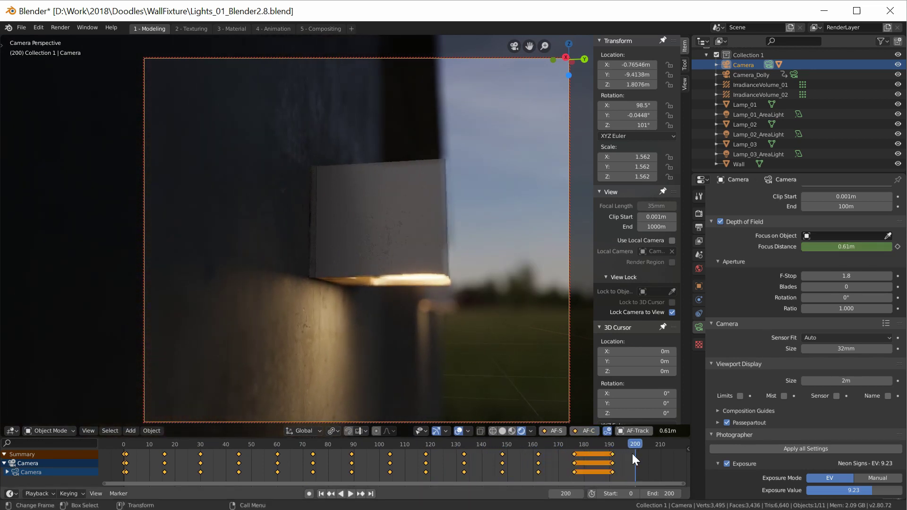
key("space")
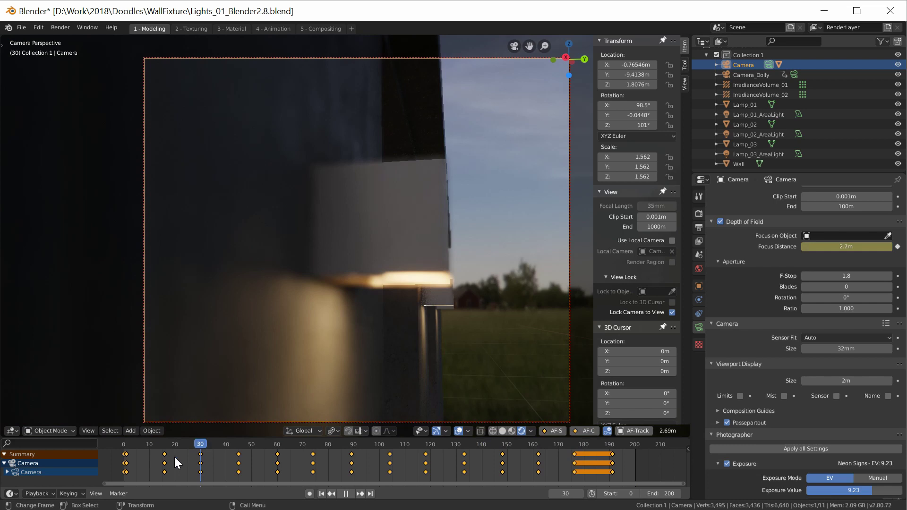
left_click(347, 494)
left_click(352, 494)
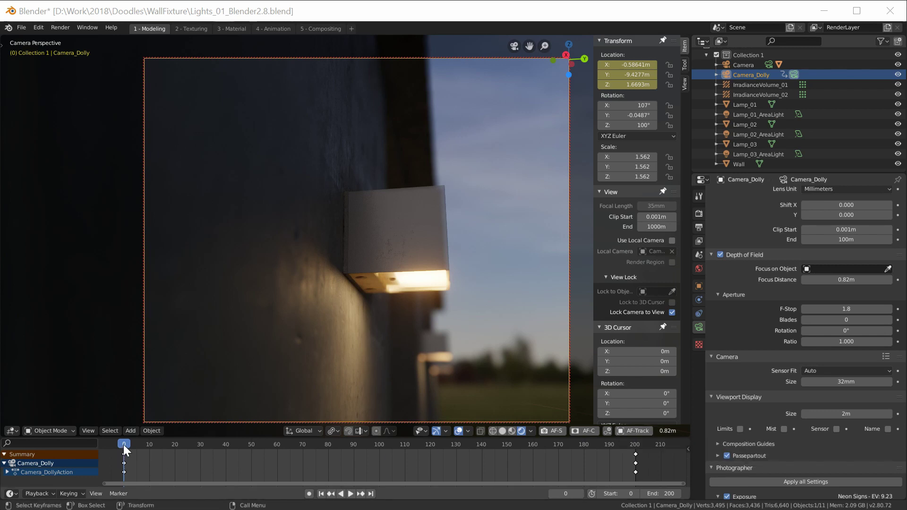
- Back at frame 0, set the camera's AF-Track focus target to Lamp_03
left_click_drag(123, 444, 124, 466)
left_click(638, 431)
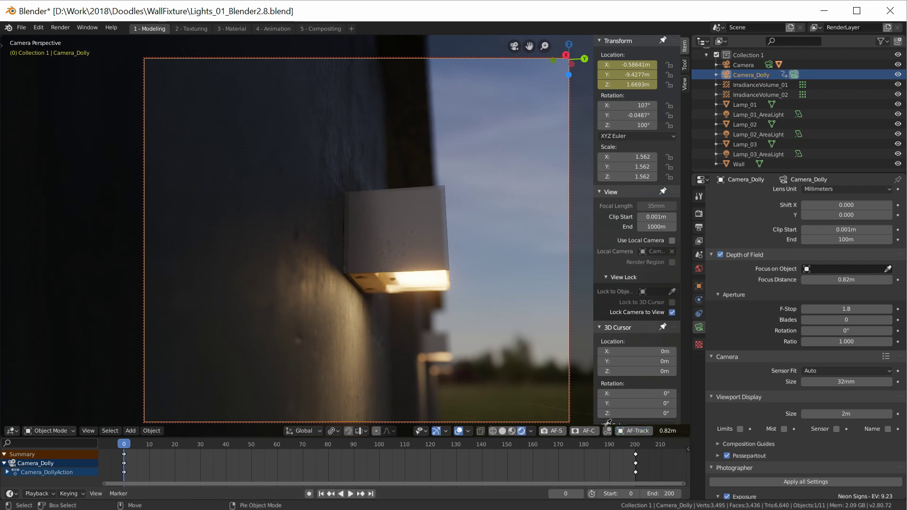
left_click(446, 364)
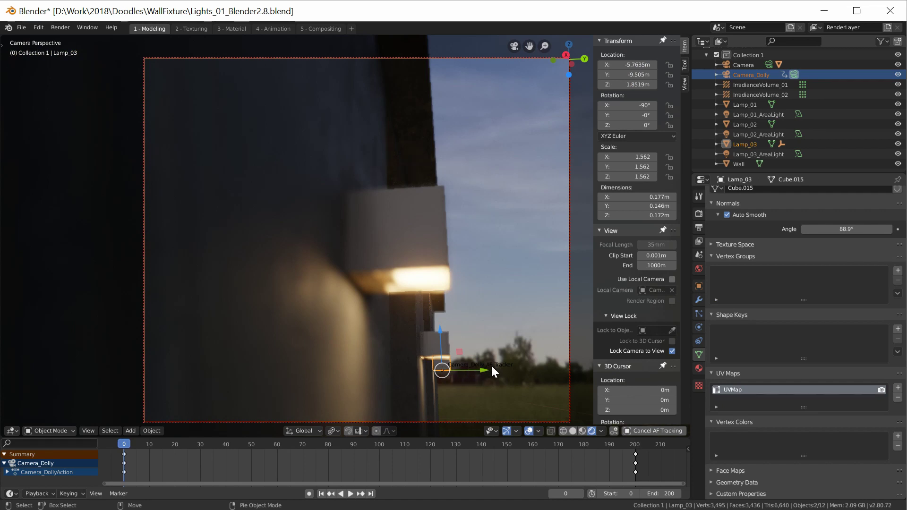
- Select Camera_Dolly, orbit toward the wall, and nudge Lamp_03 along the Y axis
left_click(727, 76)
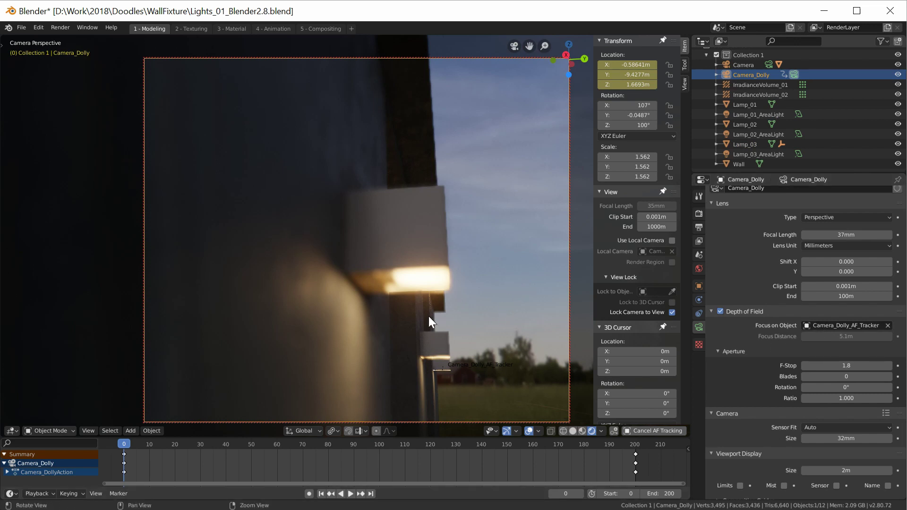
middle_click_drag(428, 317, 423, 264)
left_click(423, 265)
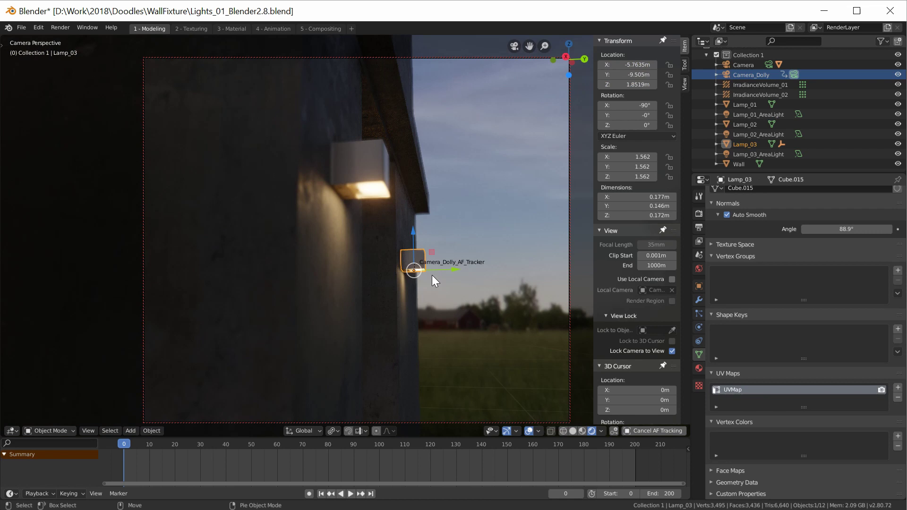
key("g")
key("y")
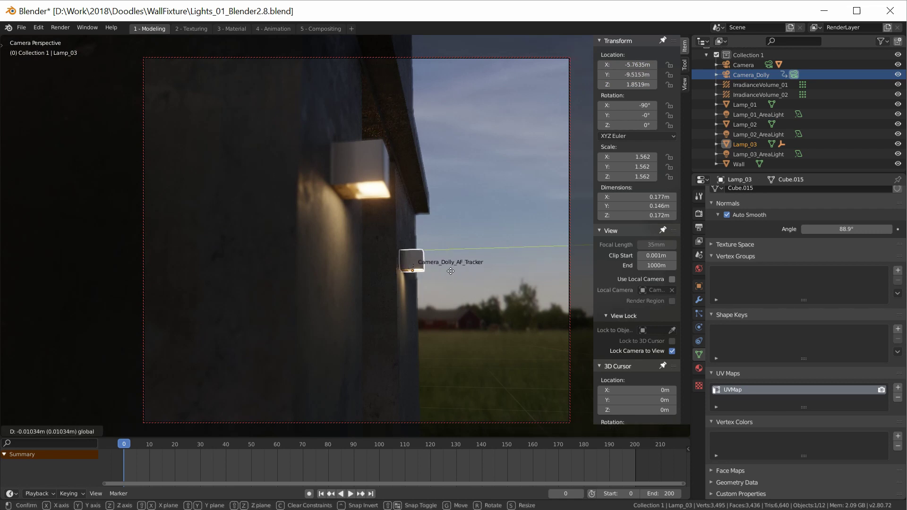
left_click(453, 270)
middle_click_drag(453, 270, 511, 287)
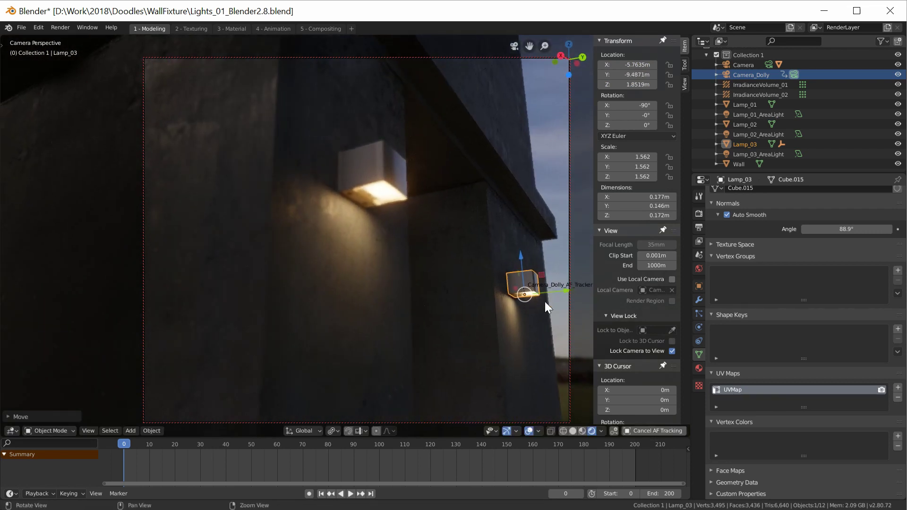
- Slide Lamp_03 along X to -2.9884 m and orbit the view to face the wall
key("g")
key("x")
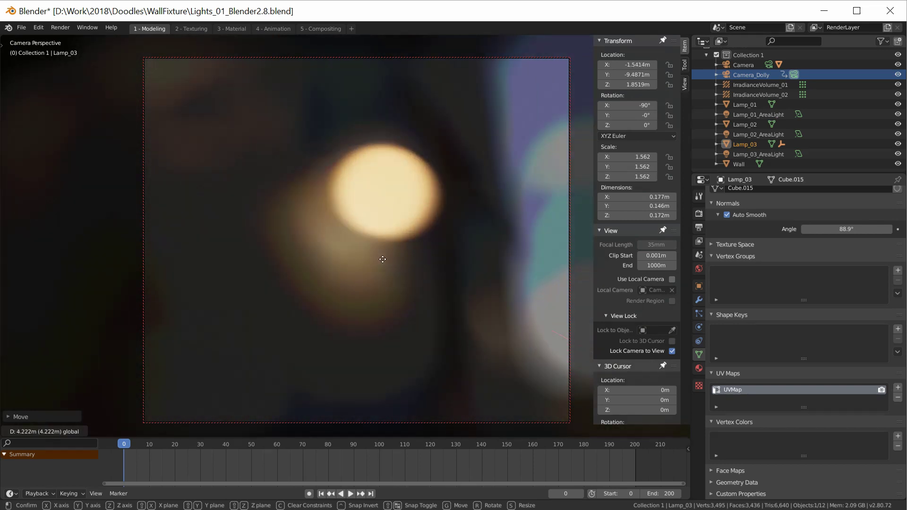
left_click(425, 260)
middle_click_drag(426, 260, 407, 217)
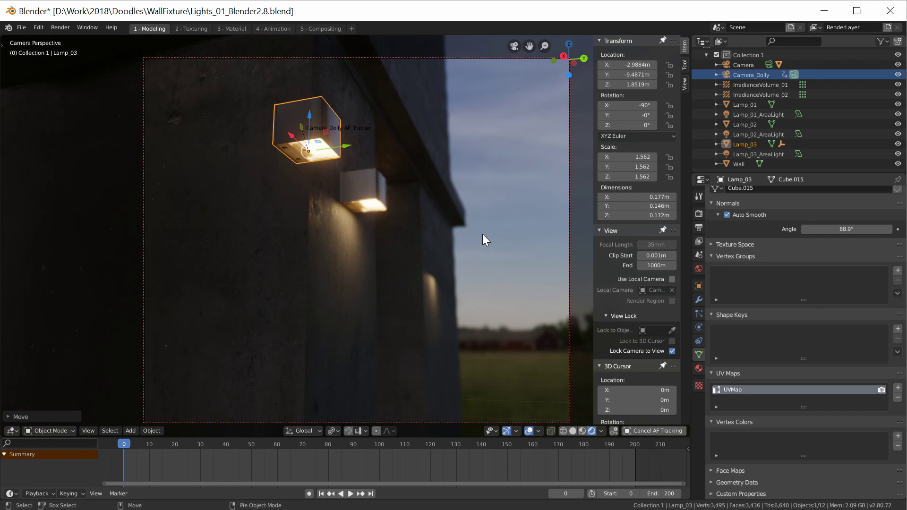
middle_click_drag(353, 188, 426, 231)
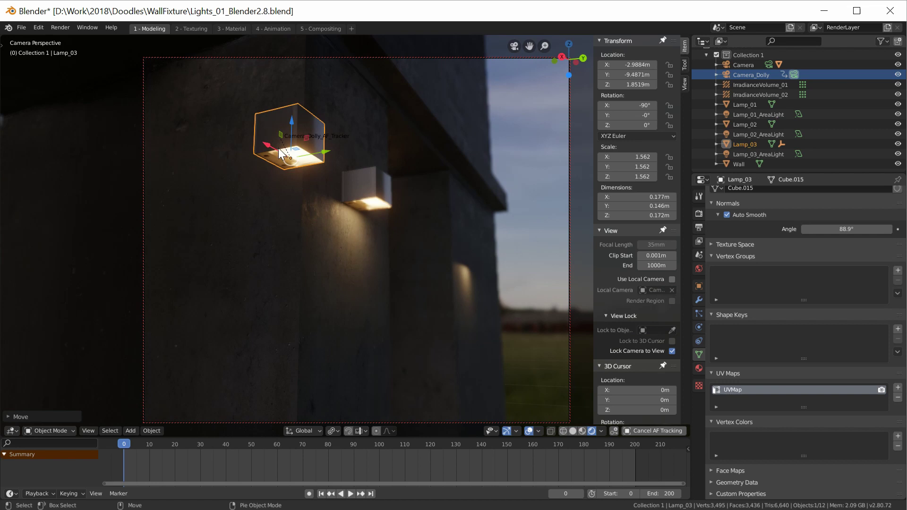
- Slide Lamp_03 further along X to -5.5203 m, with a final small adjustment
key("g")
key("x")
left_click(356, 226)
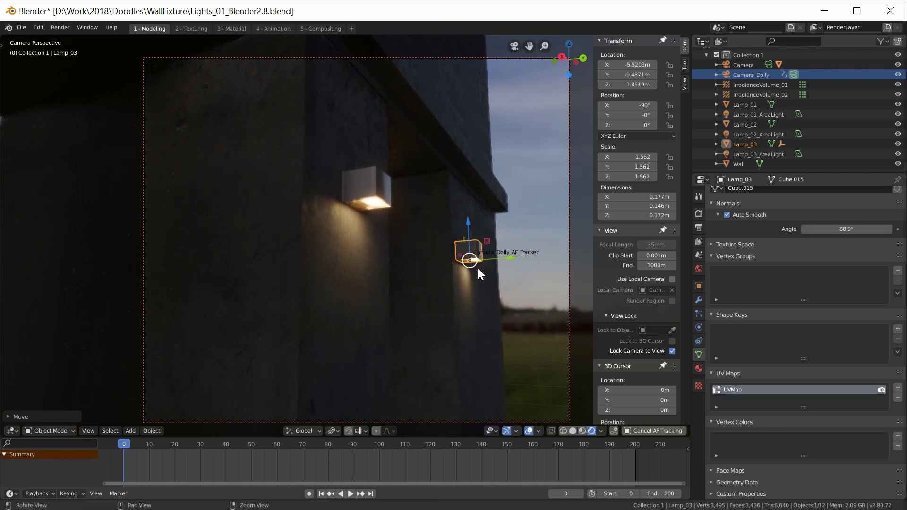
key("g")
left_click(503, 319)
- Make Camera the active camera and orbit its view toward the lit fixture
scroll(503, 319, "up", 3)
left_click(726, 65)
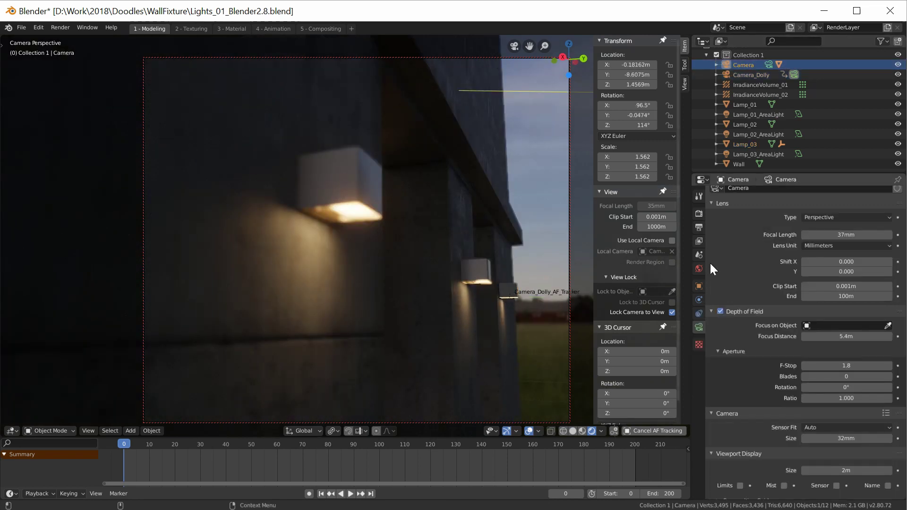
scroll(752, 364, "down", 10)
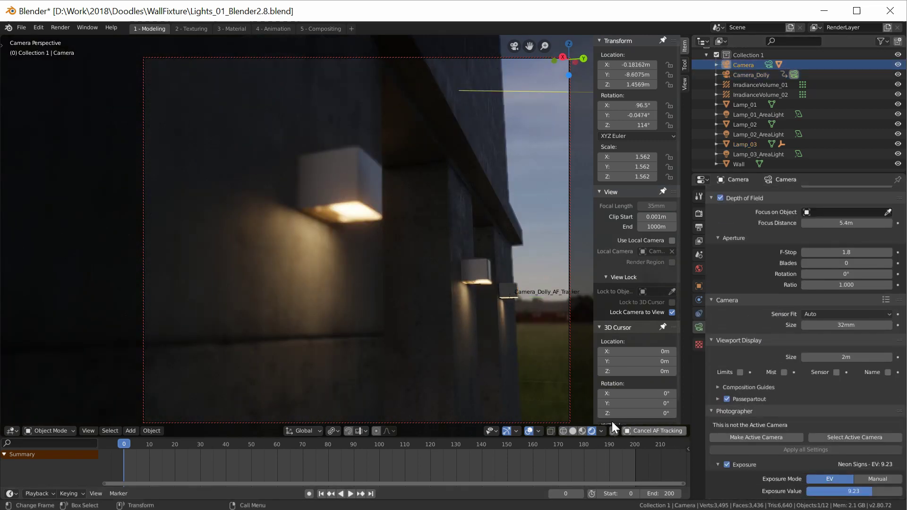
left_click(774, 437)
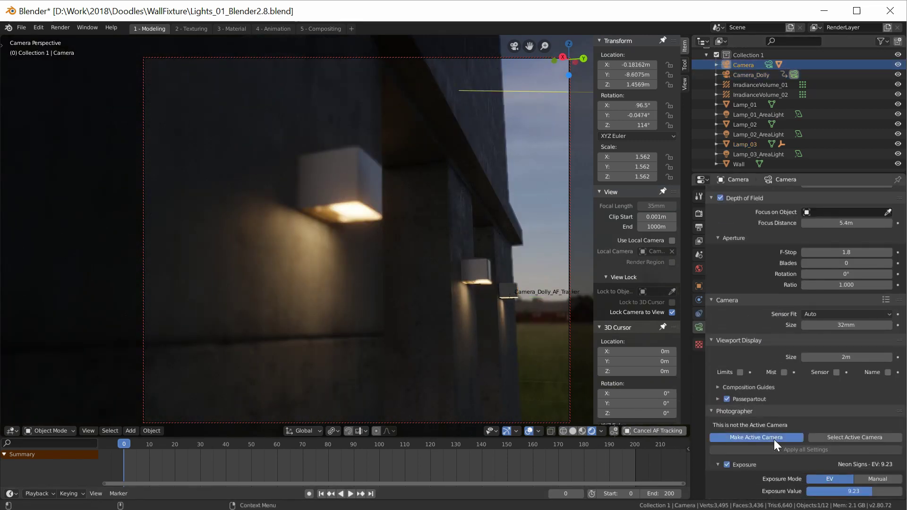
middle_click_drag(395, 286, 437, 246)
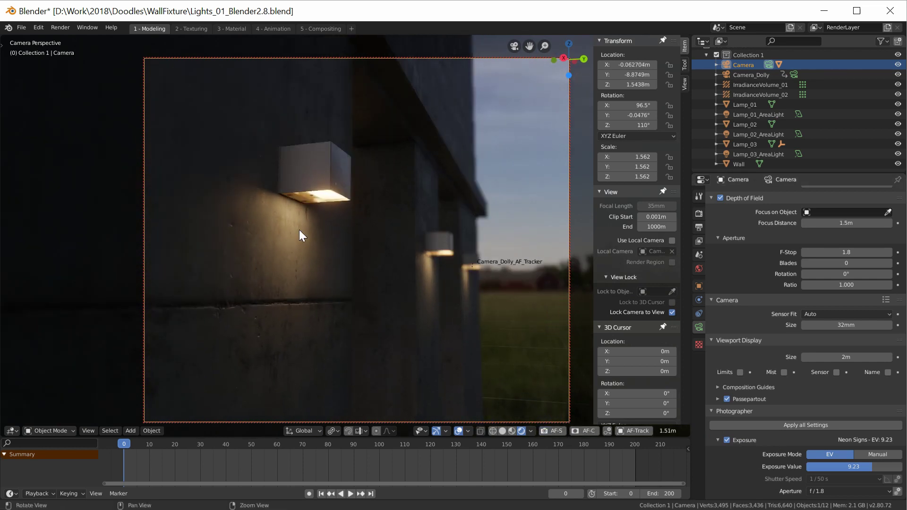
middle_click_drag(299, 230, 437, 267)
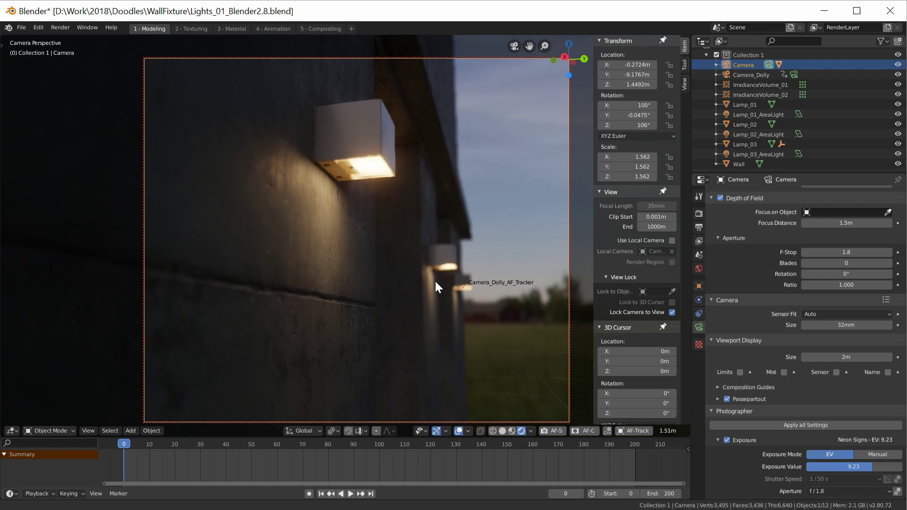
- Make Camera_Dolly the active camera again, clear its old focus target and start AF tracking
left_click(735, 74)
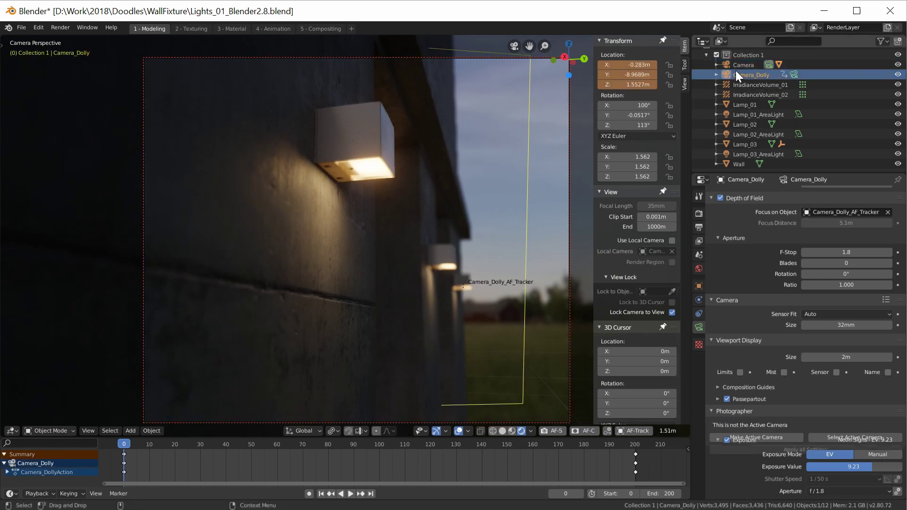
left_click(751, 437)
left_click(651, 435)
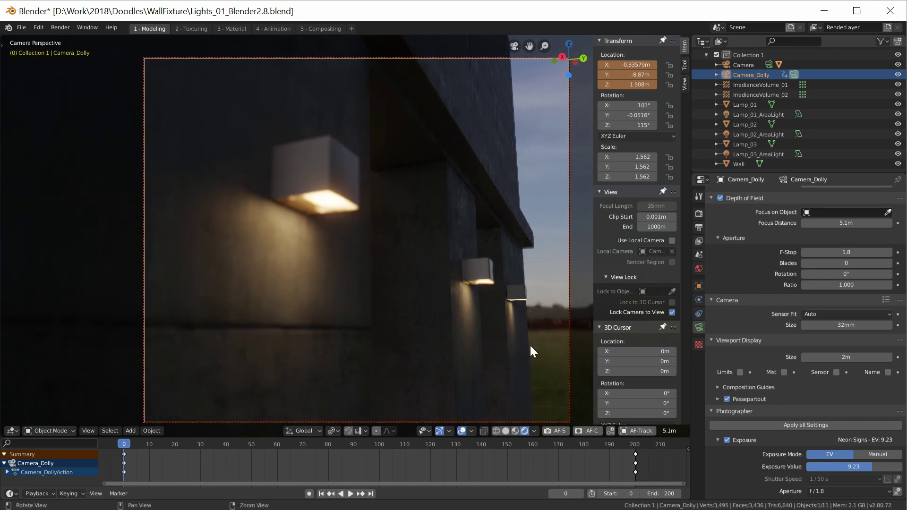
left_click(639, 431)
- Set Lamp_01 as the AF tracking target and frame the wall lamp closer
left_click(309, 173)
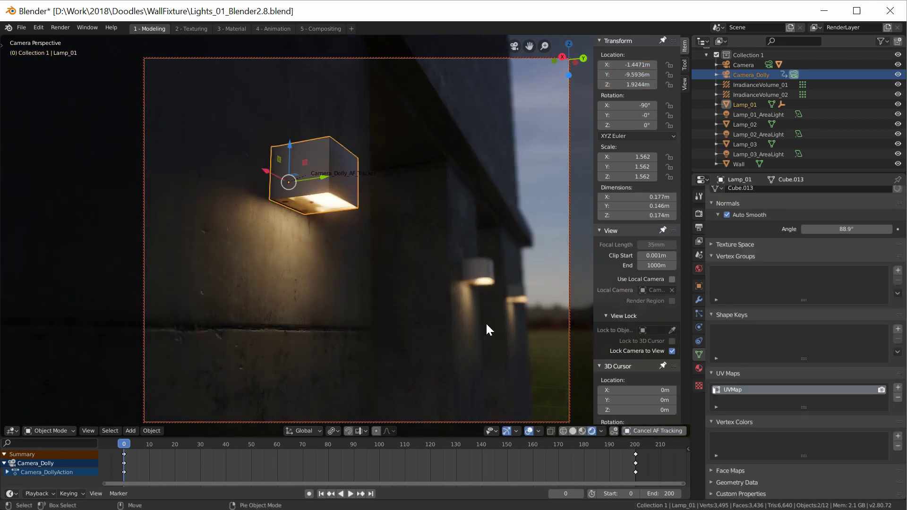
middle_click_drag(486, 325, 515, 318)
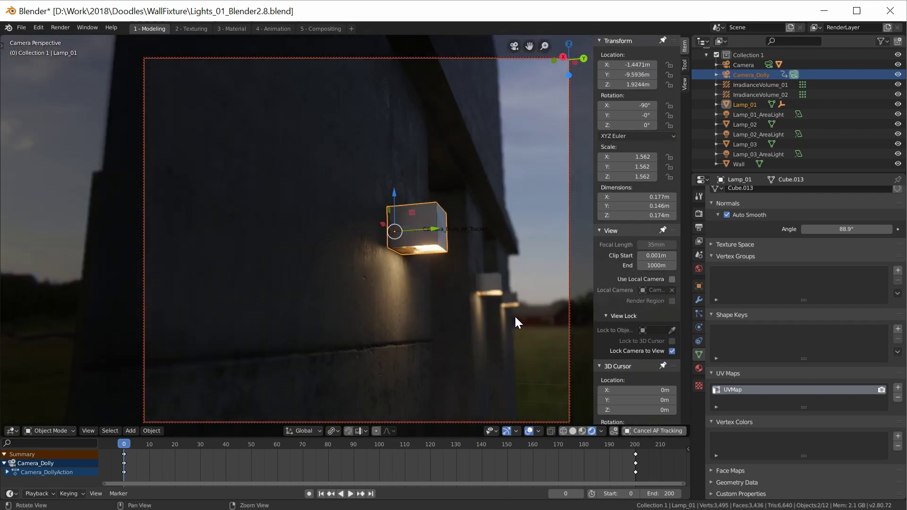
scroll(516, 323, "up", 3)
- Cancel AF tracking, then scroll through the Photographer add-on page in the browser
left_click(658, 431)
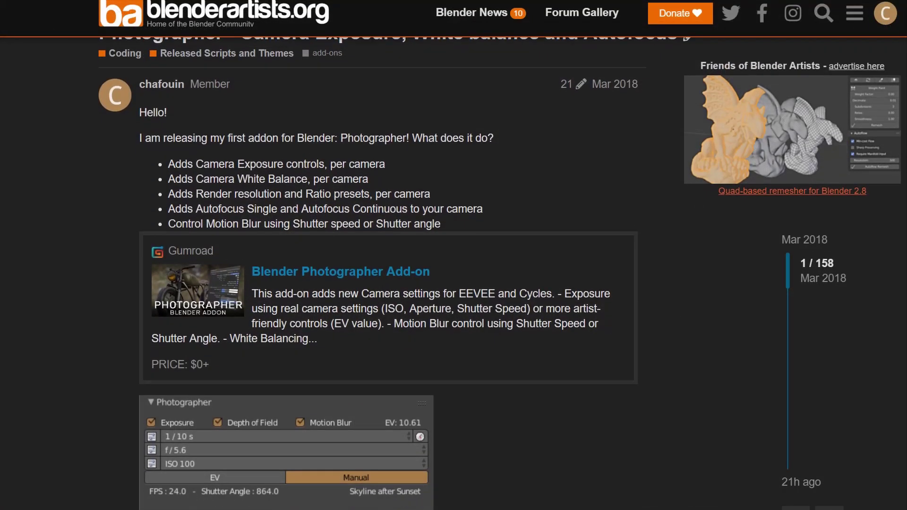
scroll(454, 274, "down", 3)
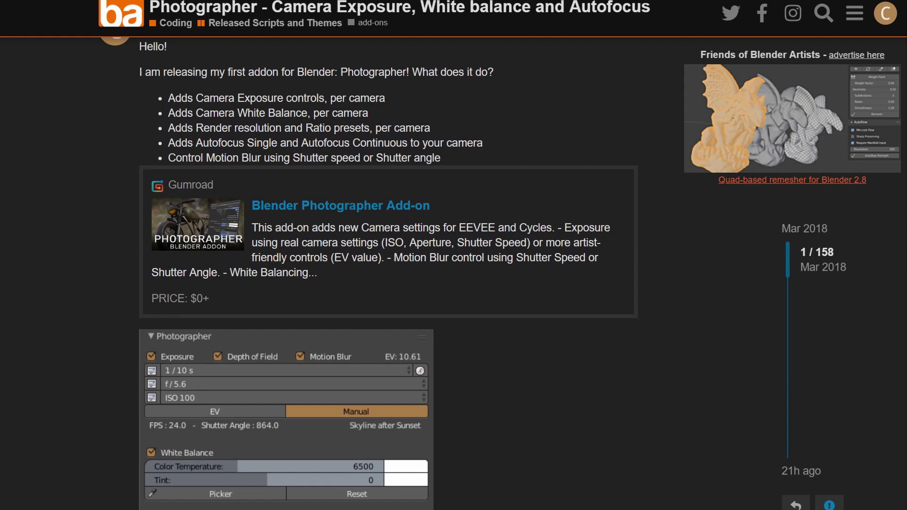
scroll(453, 274, "down", 3)
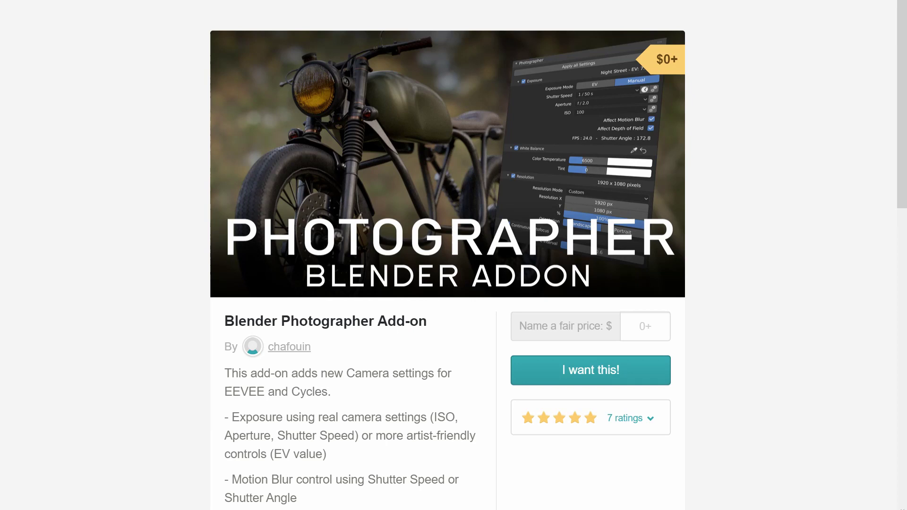
scroll(454, 275, "down", 2)
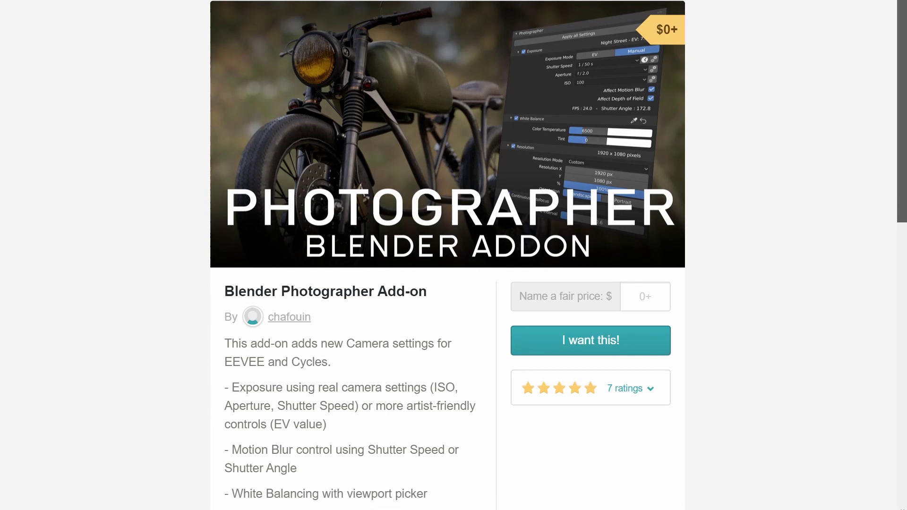
scroll(454, 274, "down", 3)
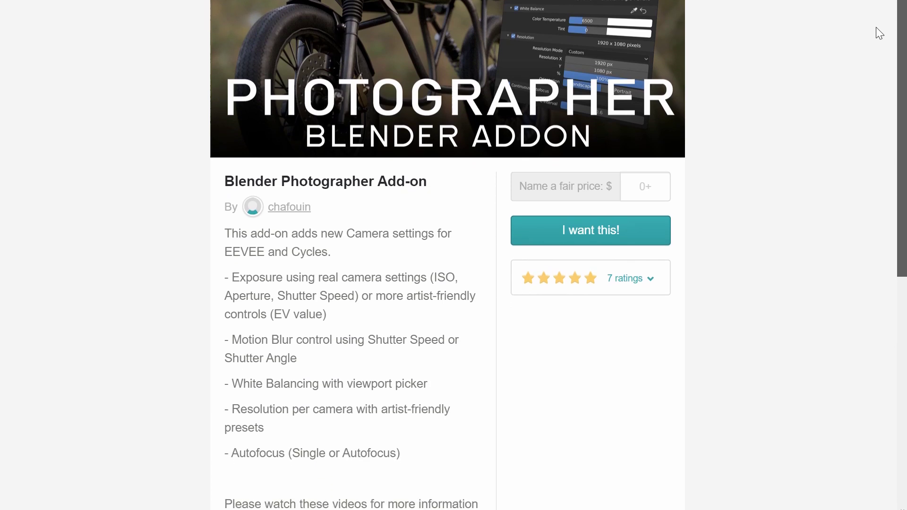
scroll(871, 47, "down", 3)
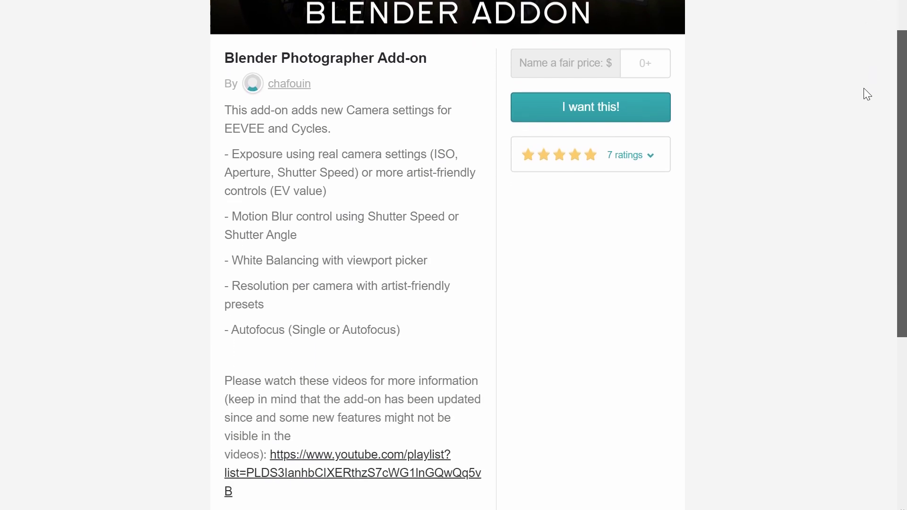
scroll(863, 102, "down", 3)
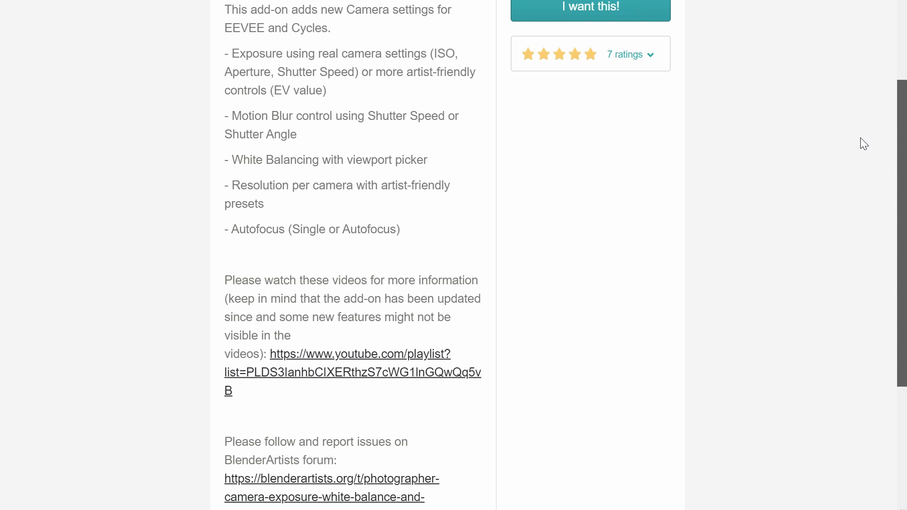
scroll(860, 142, "down", 3)
scroll(858, 191, "down", 2)
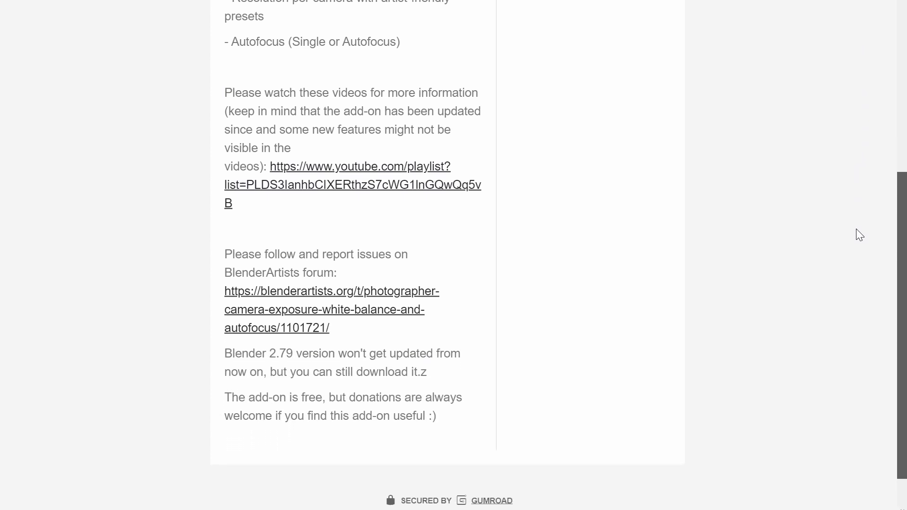
scroll(856, 230, "up", 3)
scroll(865, 175, "up", 5)
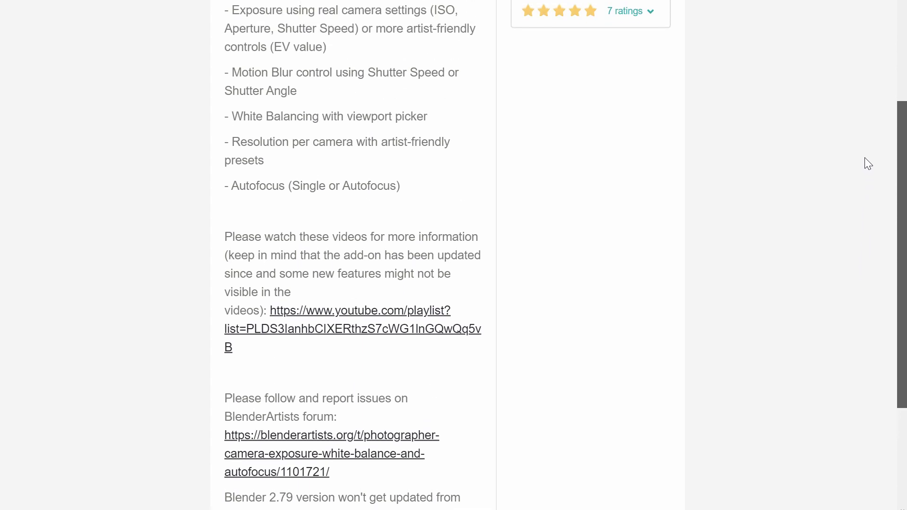
scroll(872, 75, "up", 4)
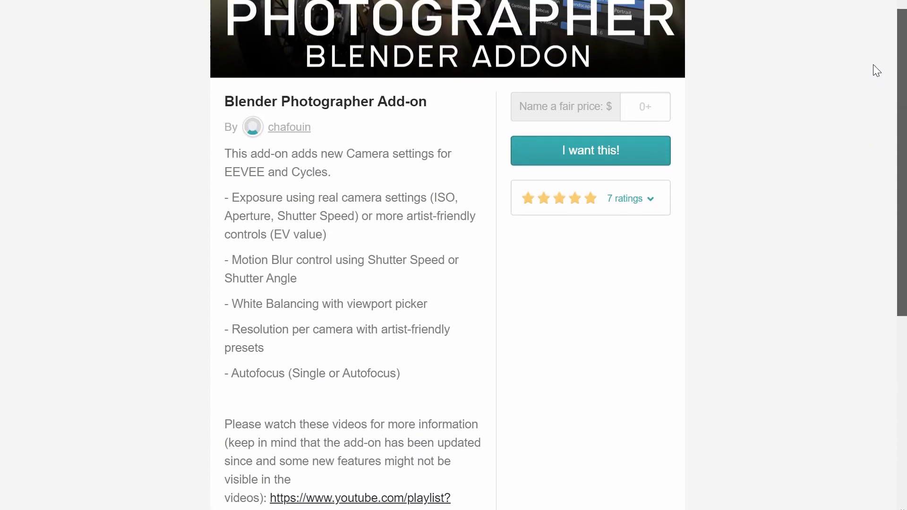
scroll(874, 5, "up", 3)
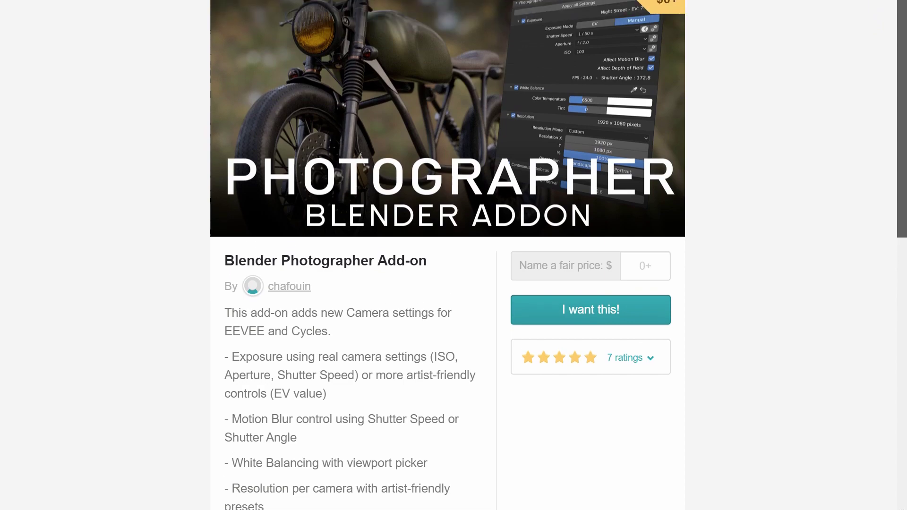